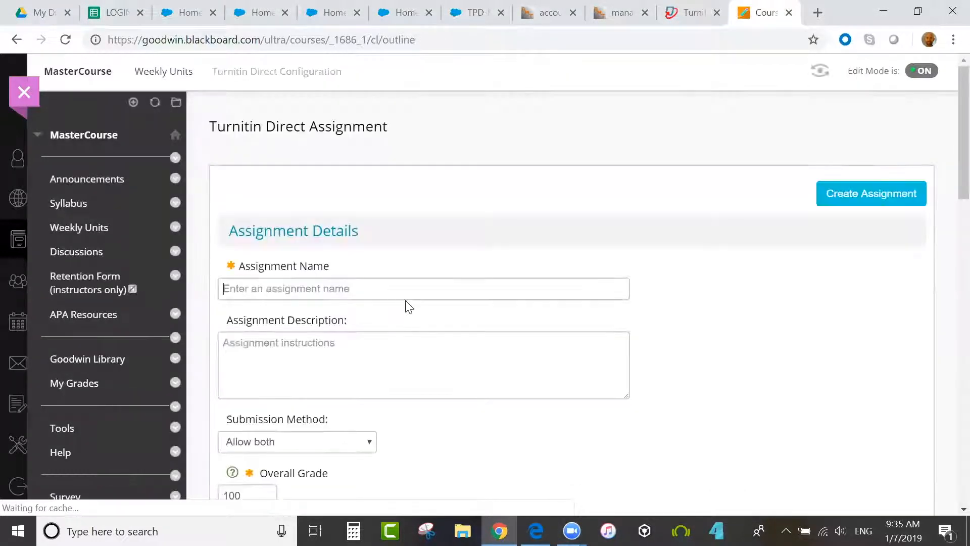
# - Name the assignment "Turnitin Paper 01072019" and enter "Please write about..." as its description
pyautogui.moveTo(948, 114); pyautogui.dragTo(948, 156)
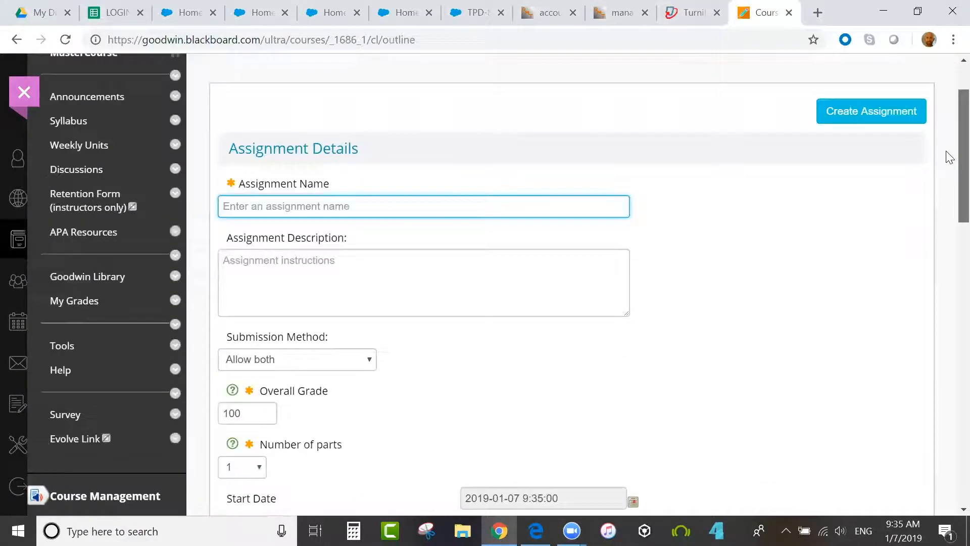
pyautogui.write('Turni')
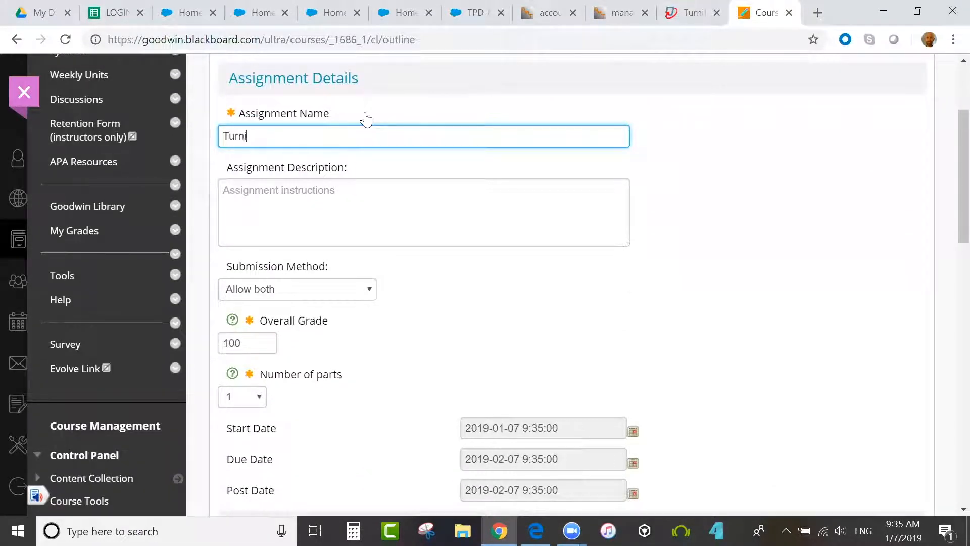
pyautogui.write('tin Paper ')
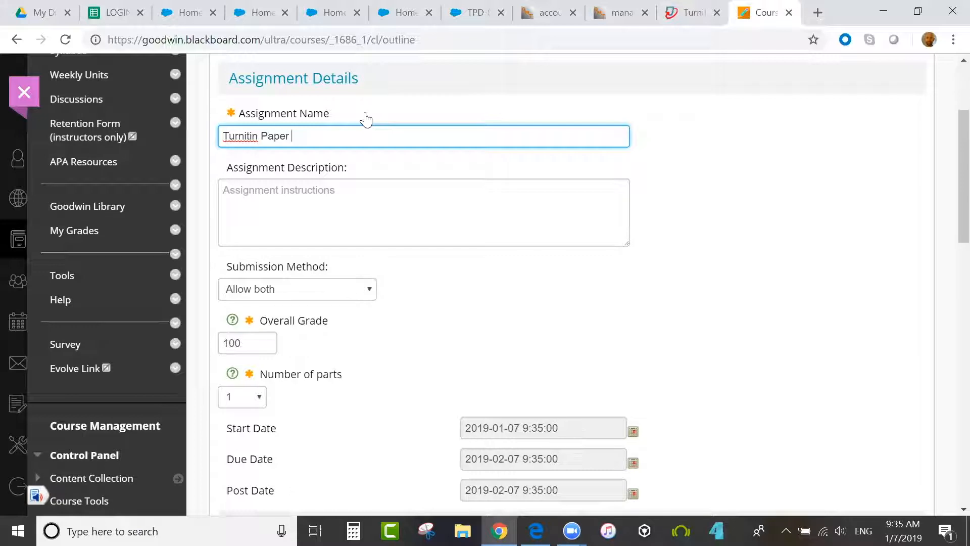
pyautogui.write('01072019')
pyautogui.click(311, 198)
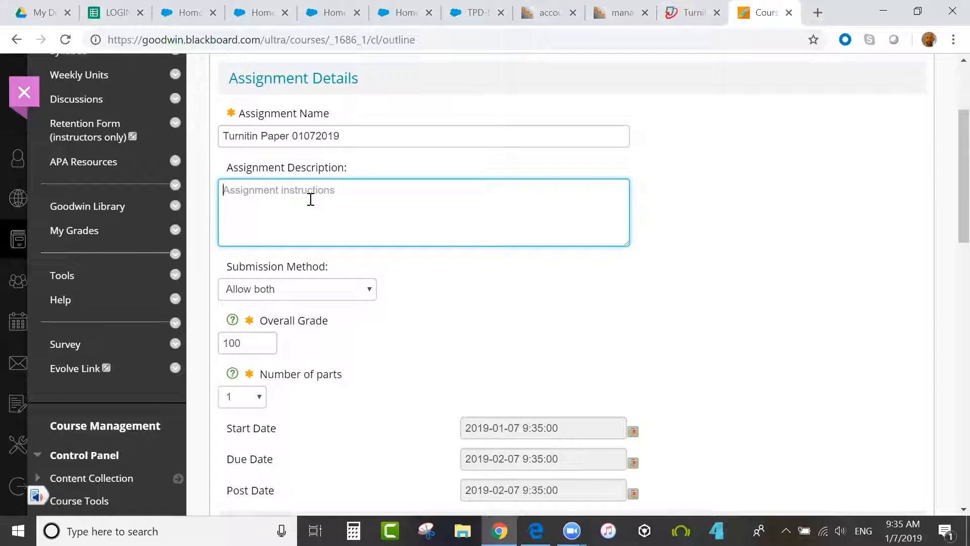
pyautogui.write('Please r')
pyautogui.write('ite about ...')
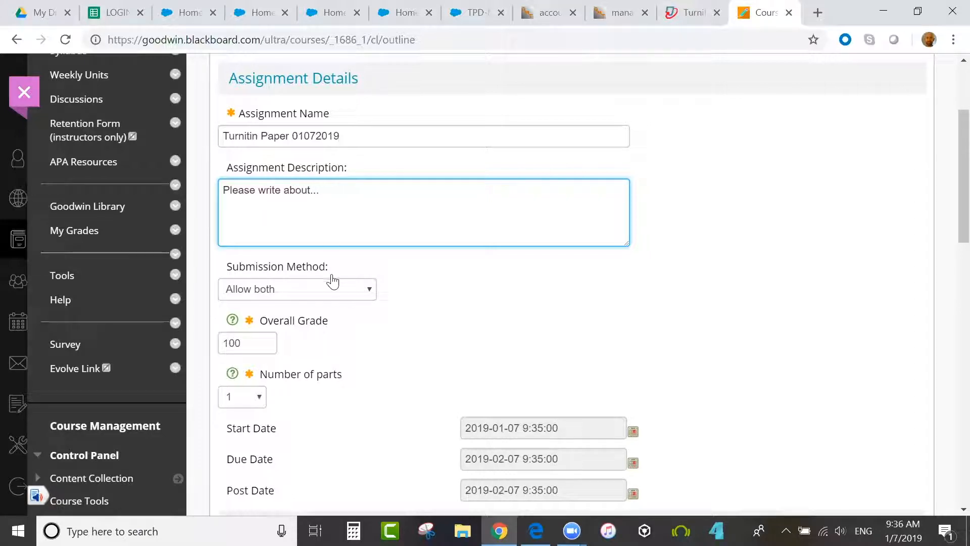
# - Set the assignment's submission method to File upload
pyautogui.scroll(-3, 948, 172)
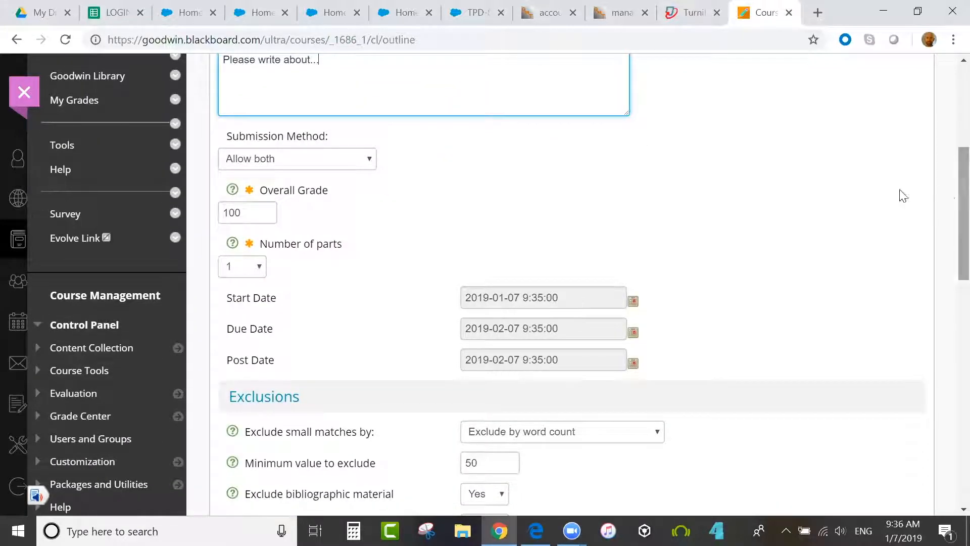
pyautogui.click(364, 160)
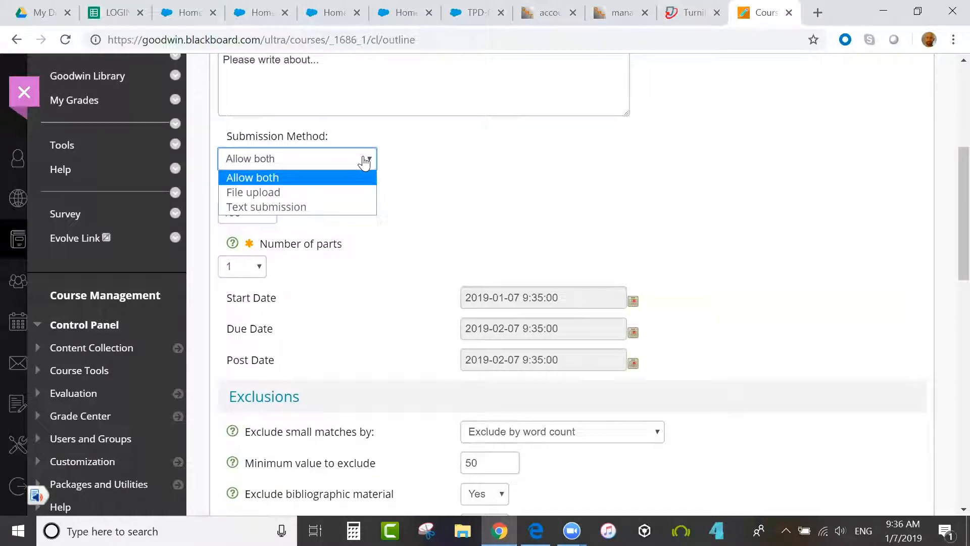
pyautogui.click(343, 192)
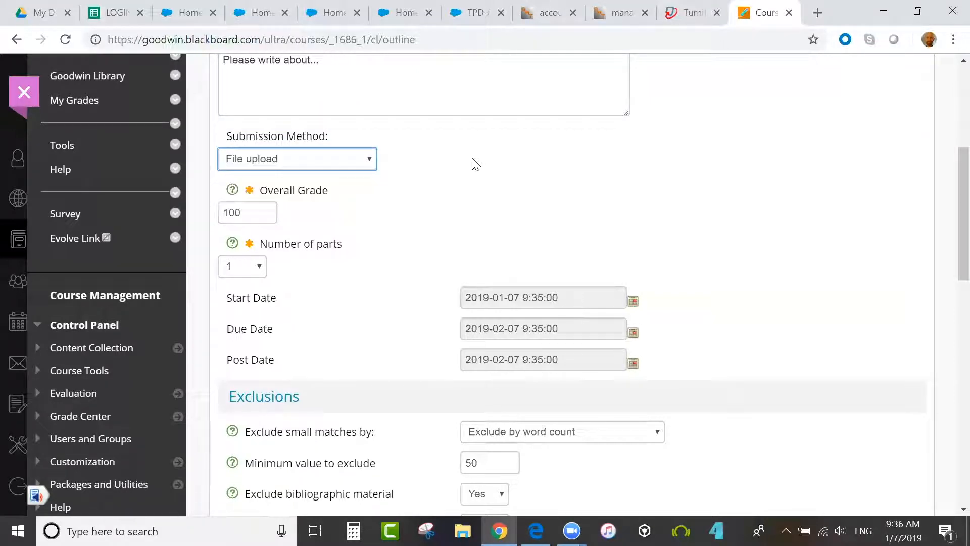
pyautogui.click(254, 210)
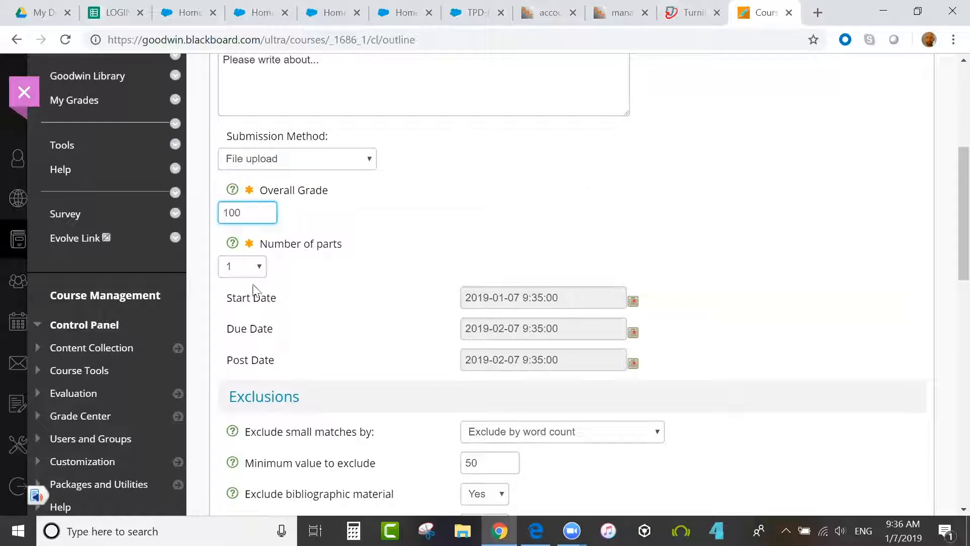
pyautogui.click(257, 267)
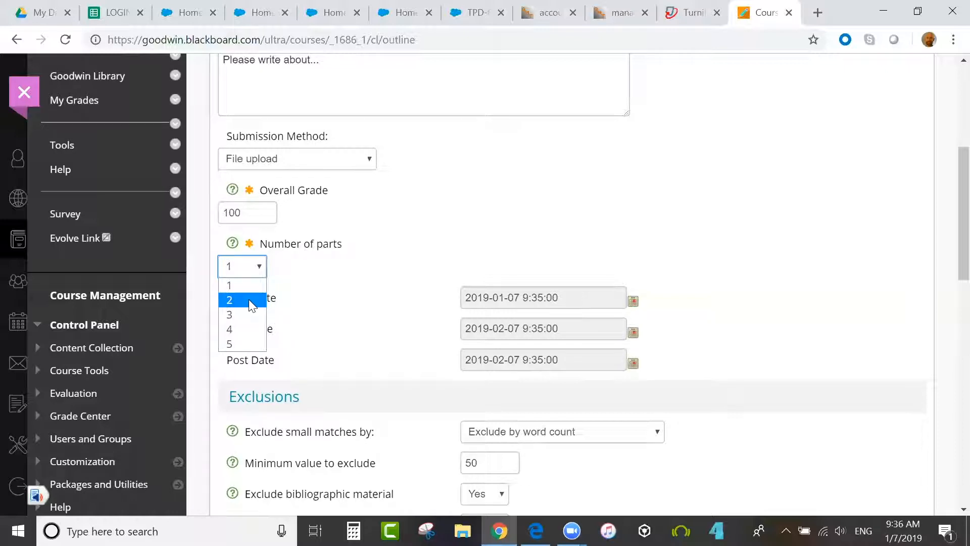
pyautogui.click(389, 260)
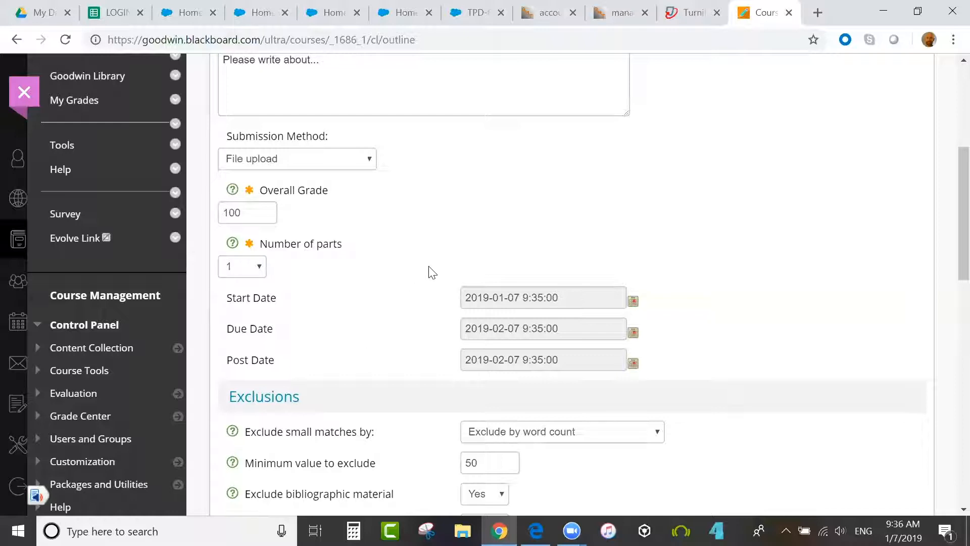
# - Set the assignment's due date to January 13, 2019 at 00:00:00
pyautogui.moveTo(947, 207); pyautogui.dragTo(947, 238)
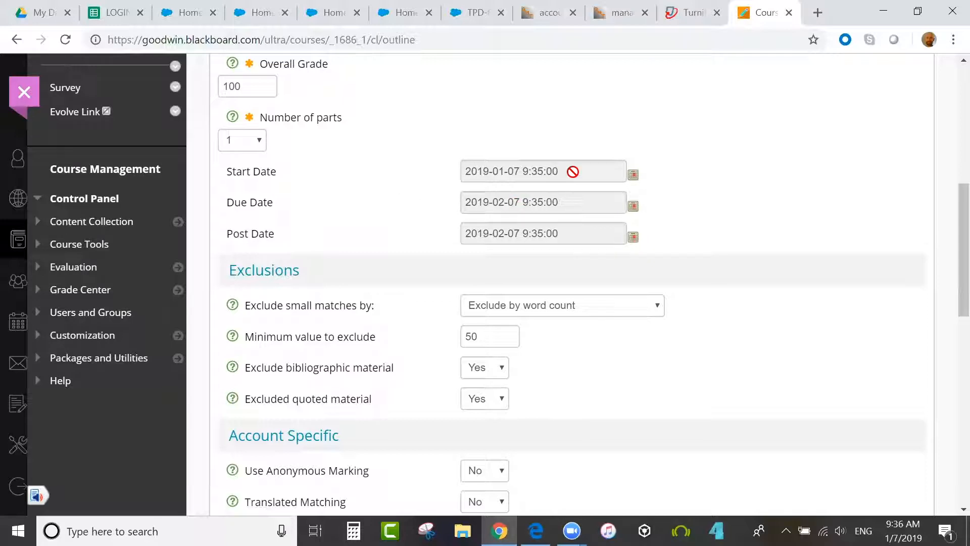
pyautogui.click(633, 206)
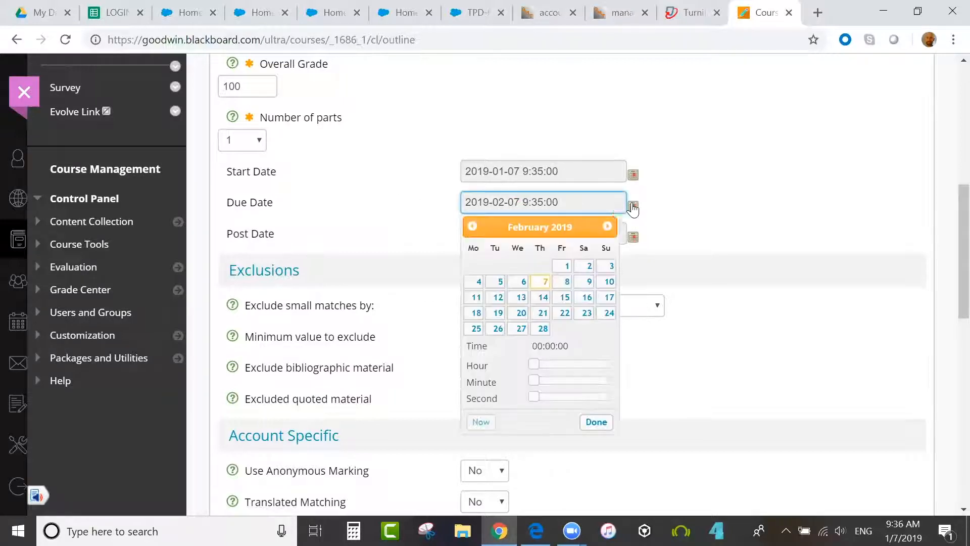
pyautogui.click(473, 228)
pyautogui.click(610, 283)
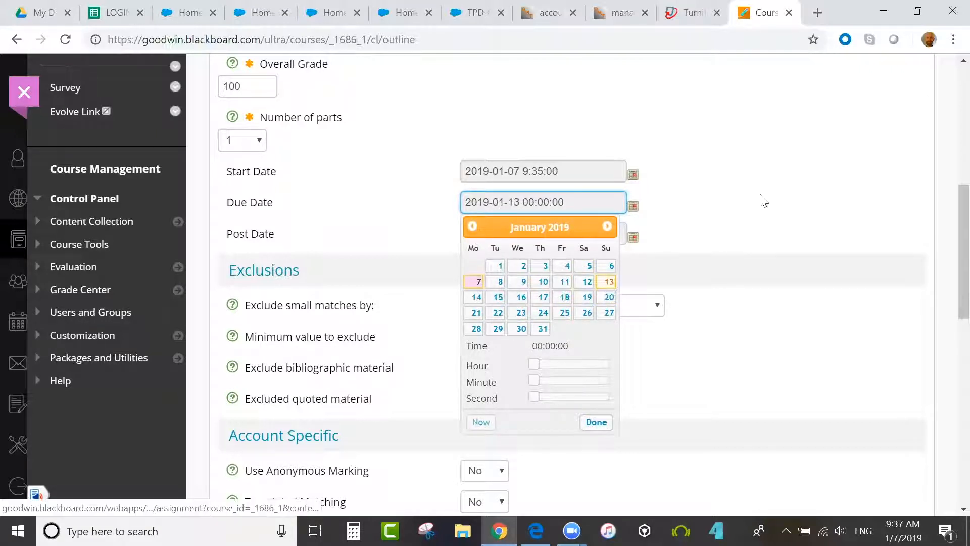
pyautogui.click(762, 200)
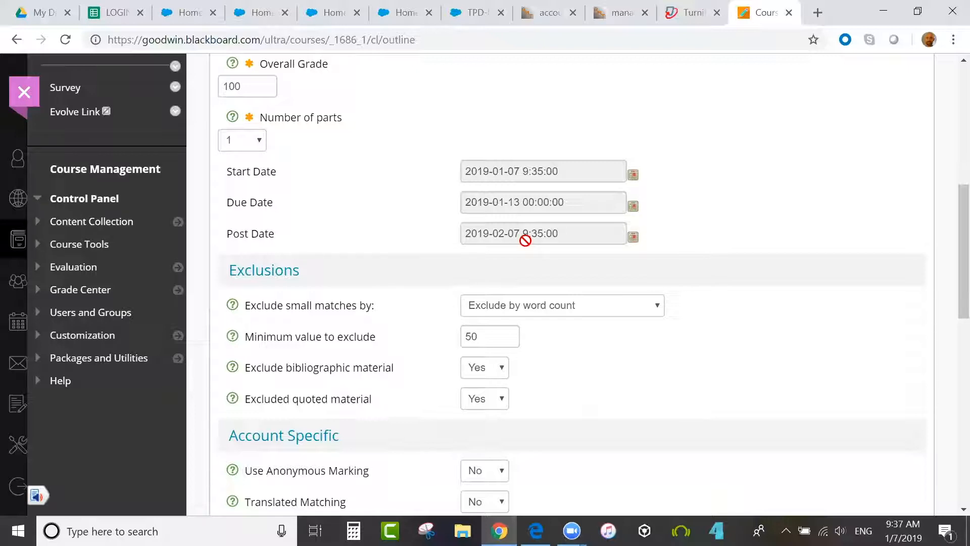
# - Set the post date to January 13, 2019, and change it to January 16, 2019
pyautogui.click(633, 237)
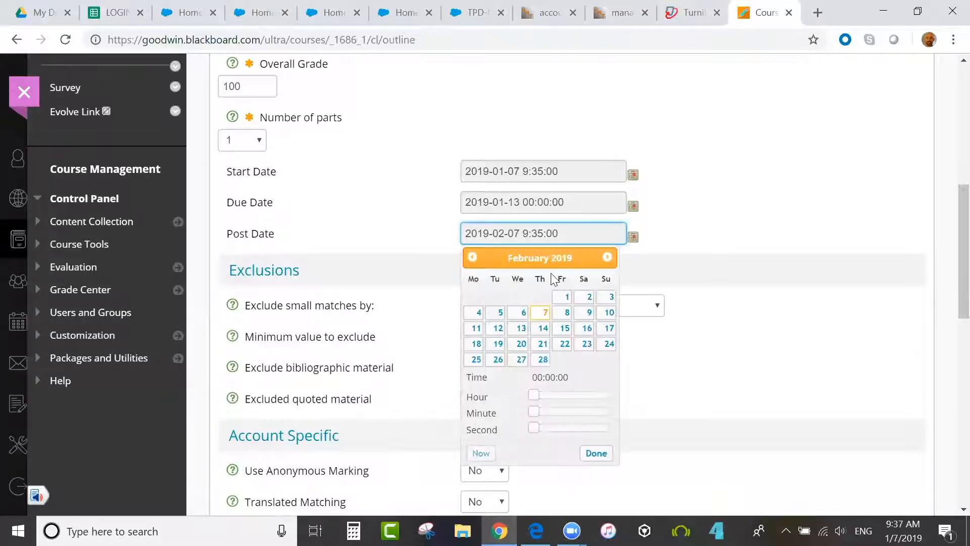
pyautogui.click(472, 258)
pyautogui.click(608, 312)
pyautogui.click(710, 221)
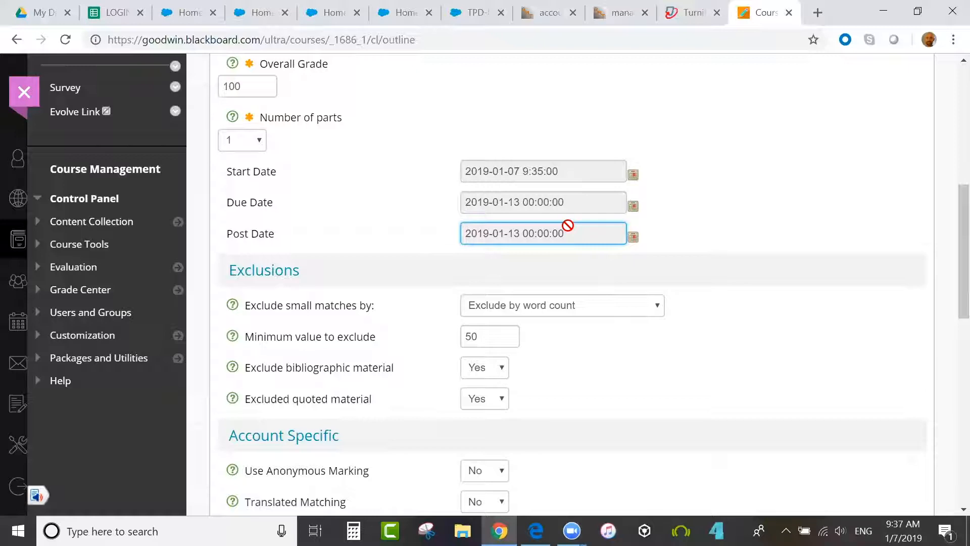
pyautogui.click(632, 237)
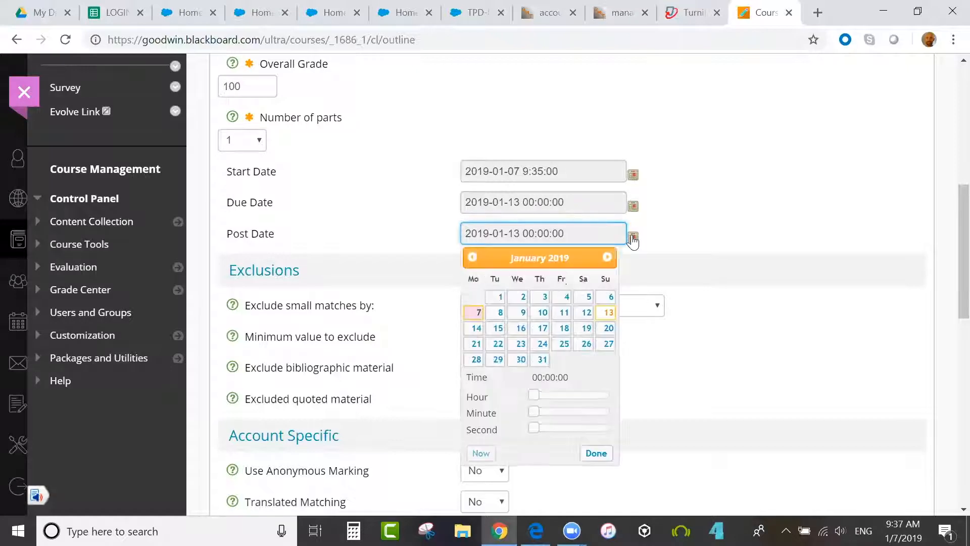
pyautogui.click(522, 329)
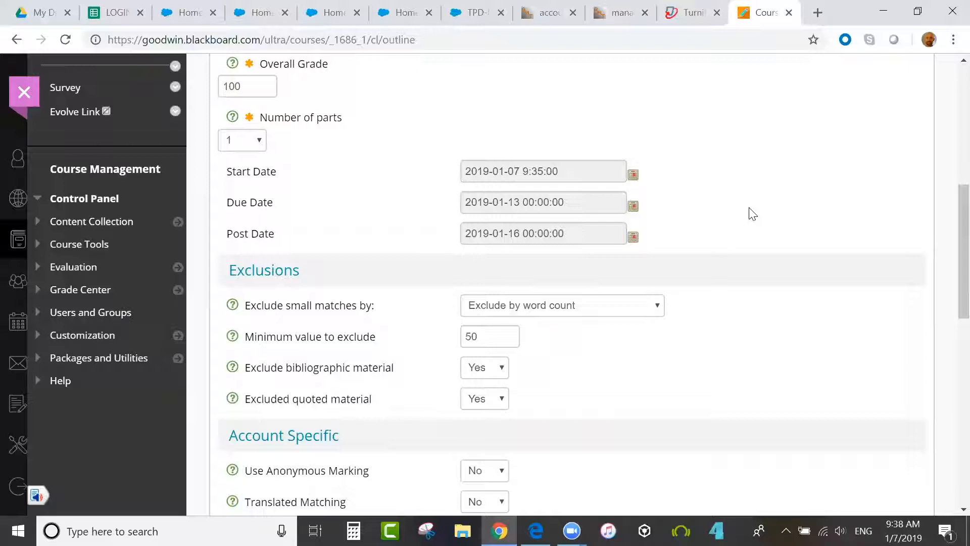
# - Set the assignment's post date to January 7, 2019 at 09:36:00
pyautogui.click(633, 237)
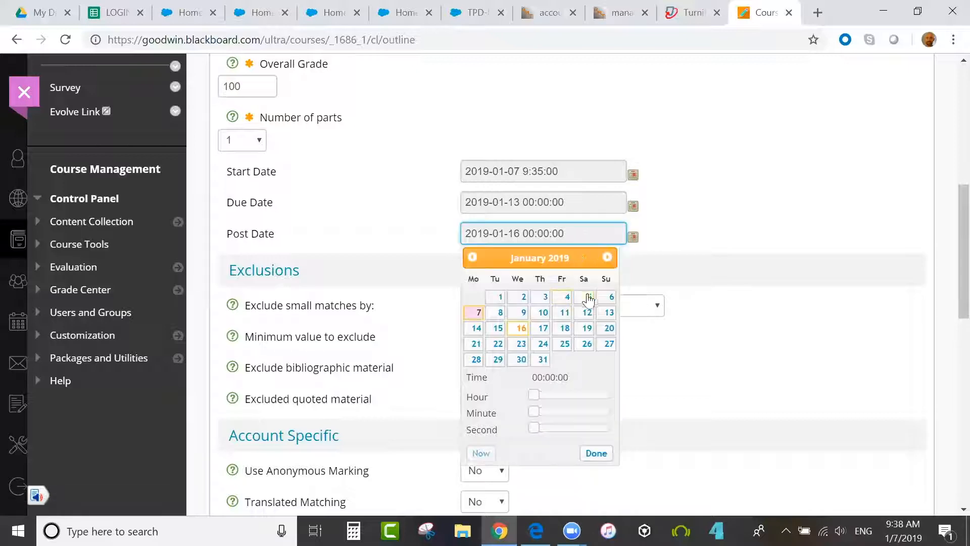
pyautogui.click(476, 312)
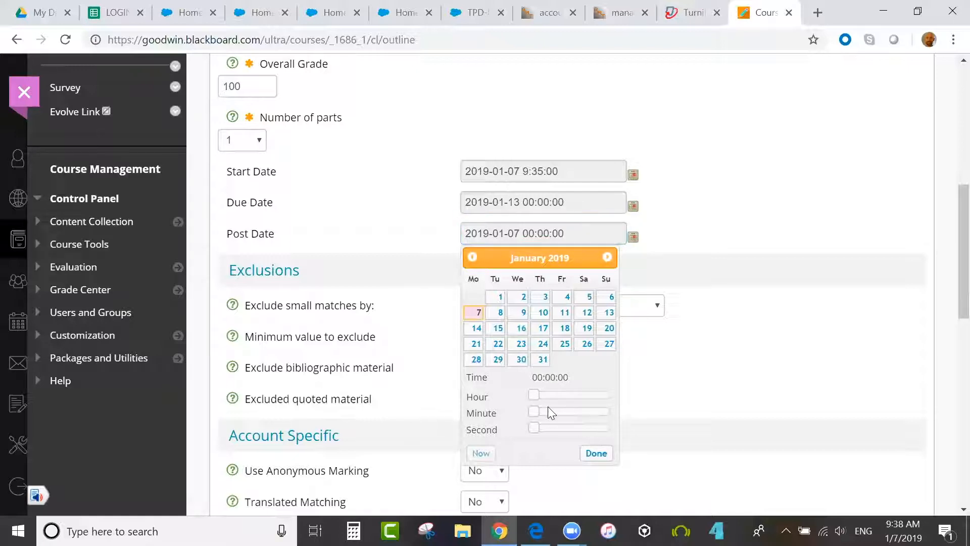
pyautogui.moveTo(534, 397); pyautogui.dragTo(581, 410)
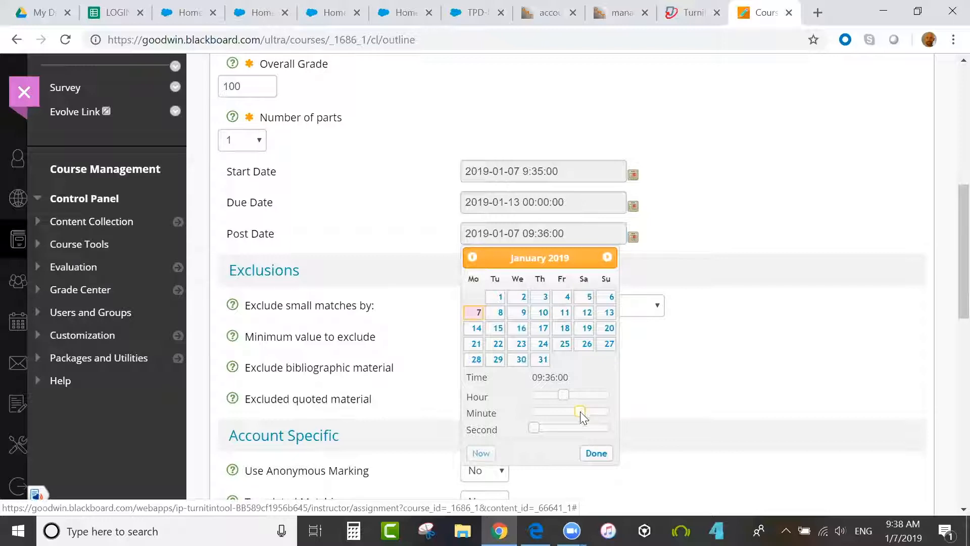
pyautogui.click(597, 454)
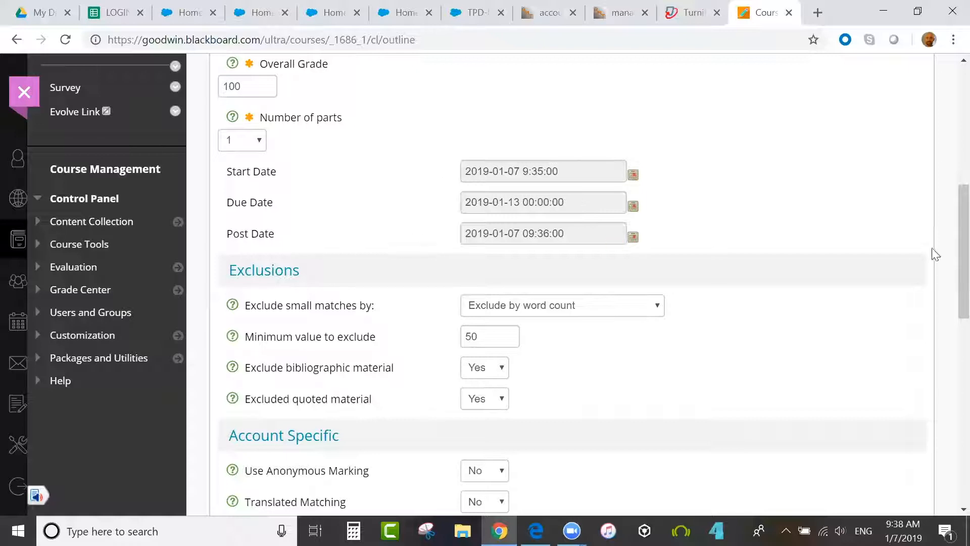
# - Try the small-match exclusion options Exclude by word count, Exclude by percentage and Do not exclude small matches
pyautogui.scroll(-3, 947, 273)
pyautogui.scroll(-1, 949, 310)
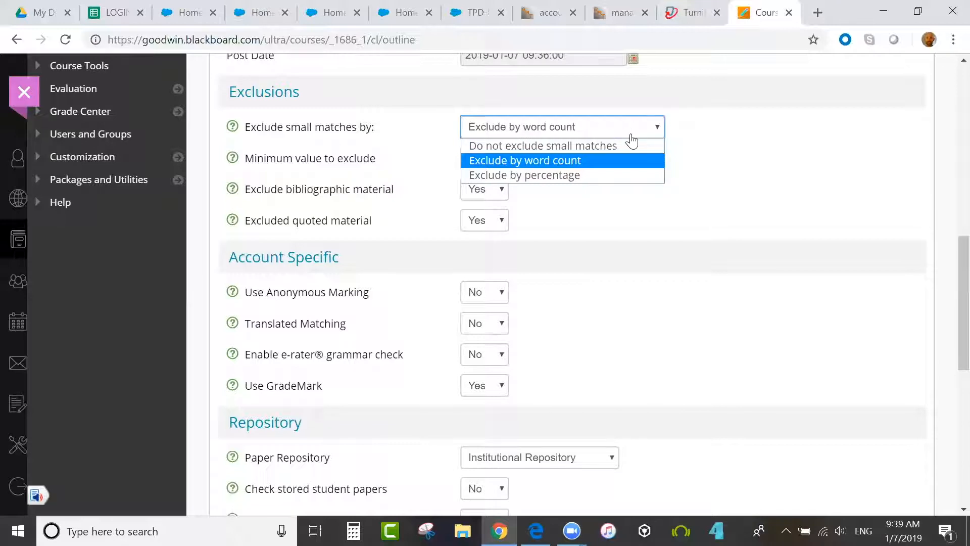
pyautogui.click(623, 160)
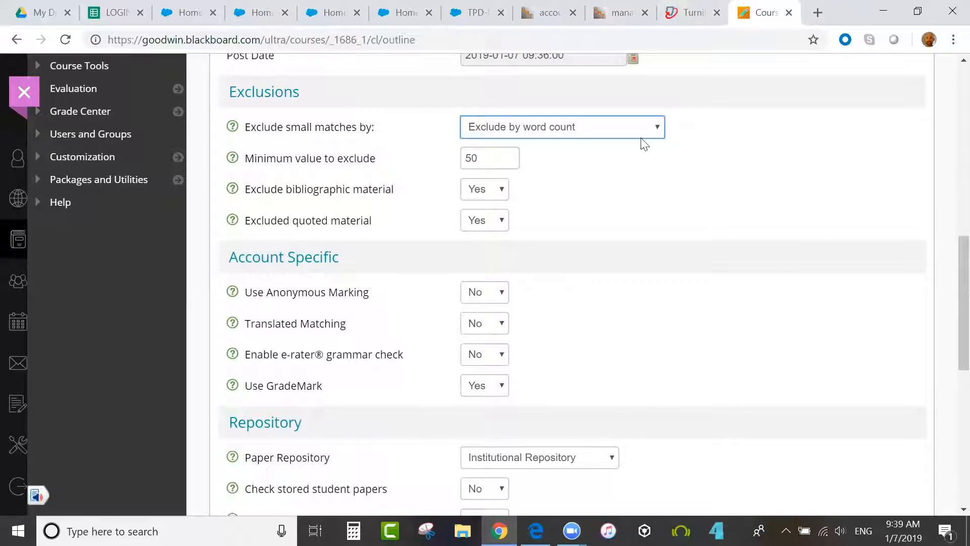
pyautogui.click(650, 134)
pyautogui.click(632, 175)
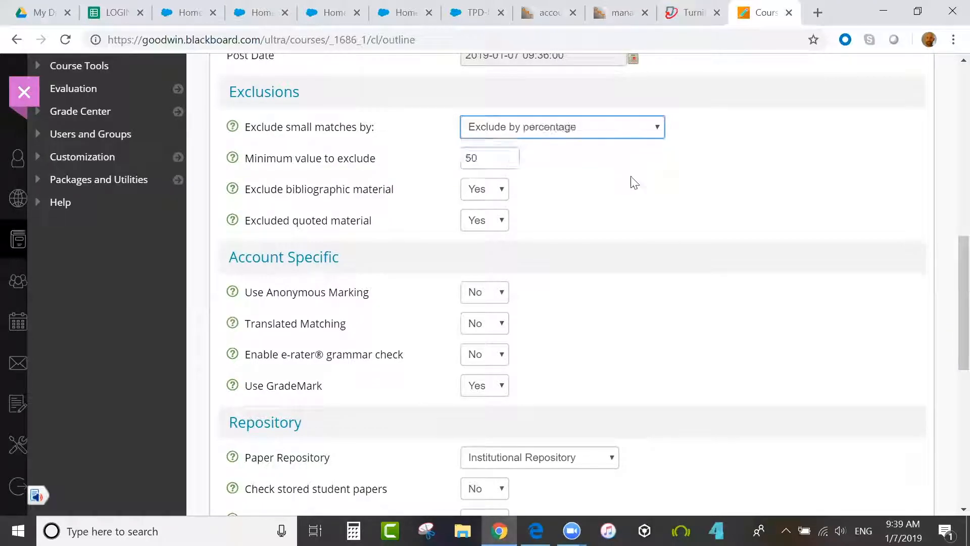
pyautogui.click(636, 136)
pyautogui.click(619, 147)
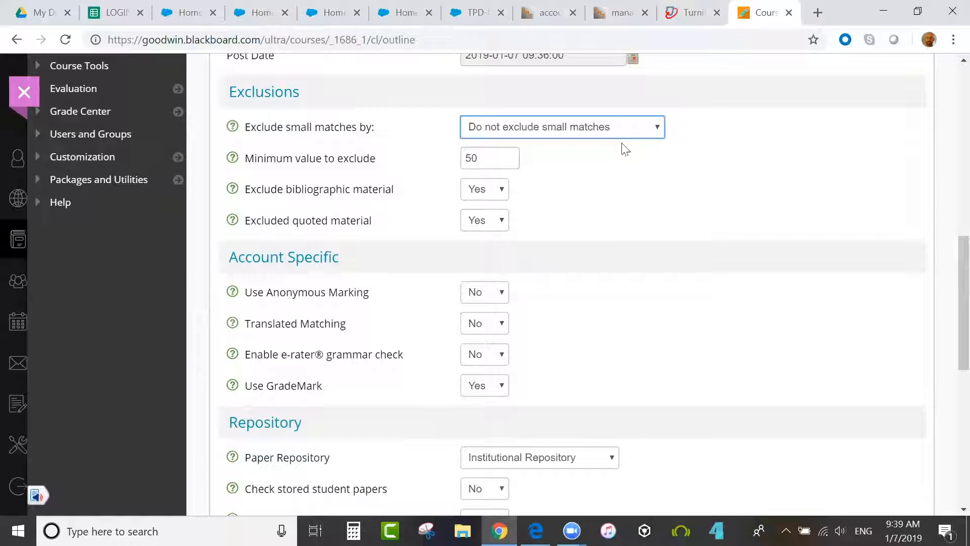
# - Set the minimum value to exclude to 5 and exclude small matches by percentage
pyautogui.click(505, 157)
pyautogui.click(601, 131)
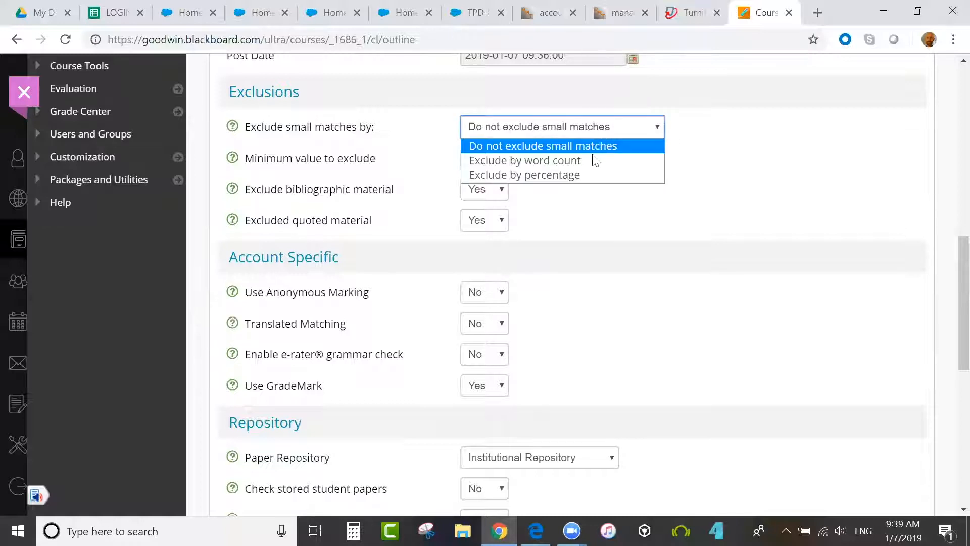
pyautogui.click(583, 175)
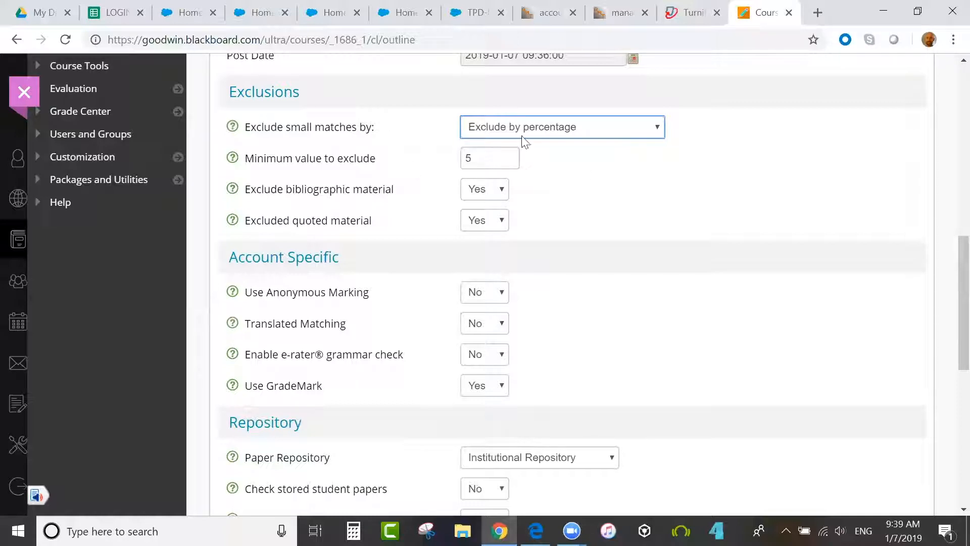
pyautogui.click(558, 140)
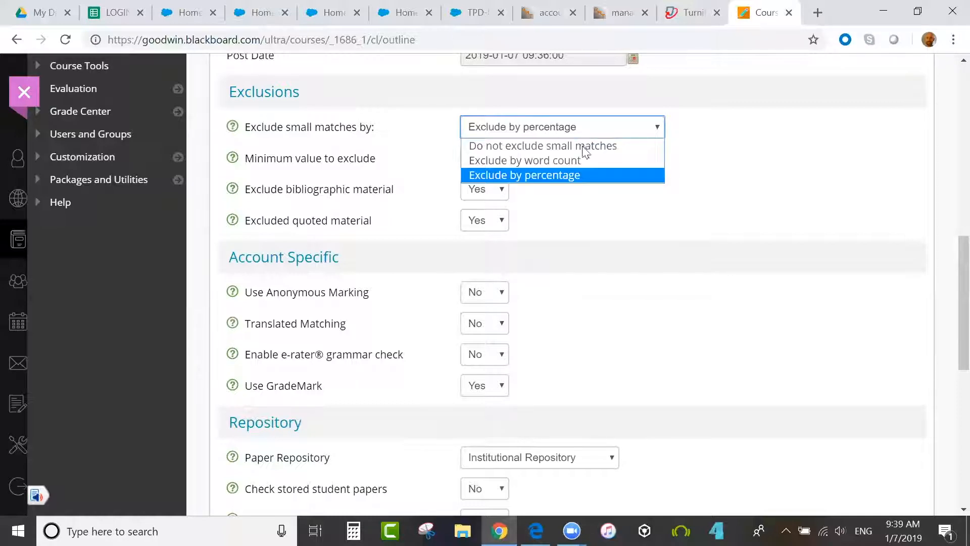
pyautogui.click(735, 140)
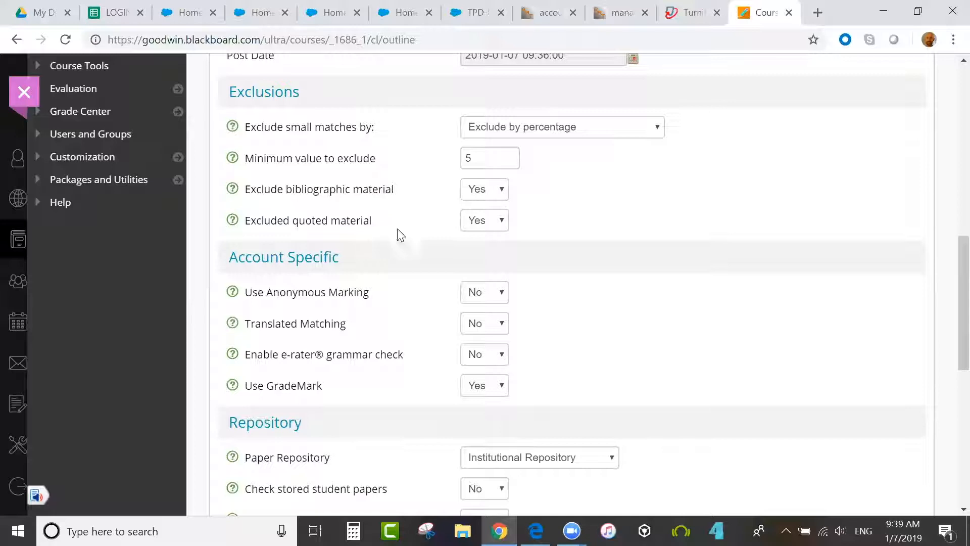
# - Enable the e-rater grammar check in the assignment's account-specific settings
pyautogui.moveTo(950, 290); pyautogui.dragTo(949, 341)
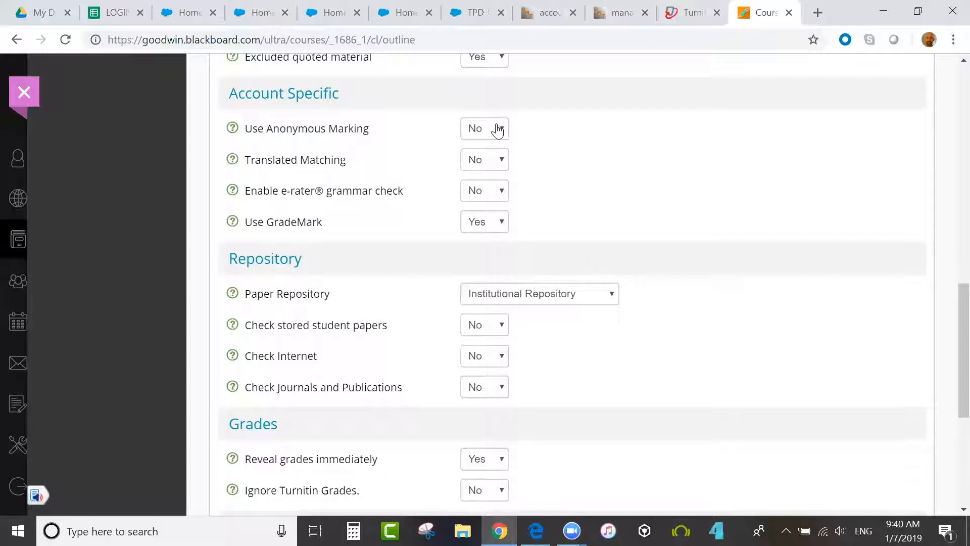
pyautogui.click(499, 166)
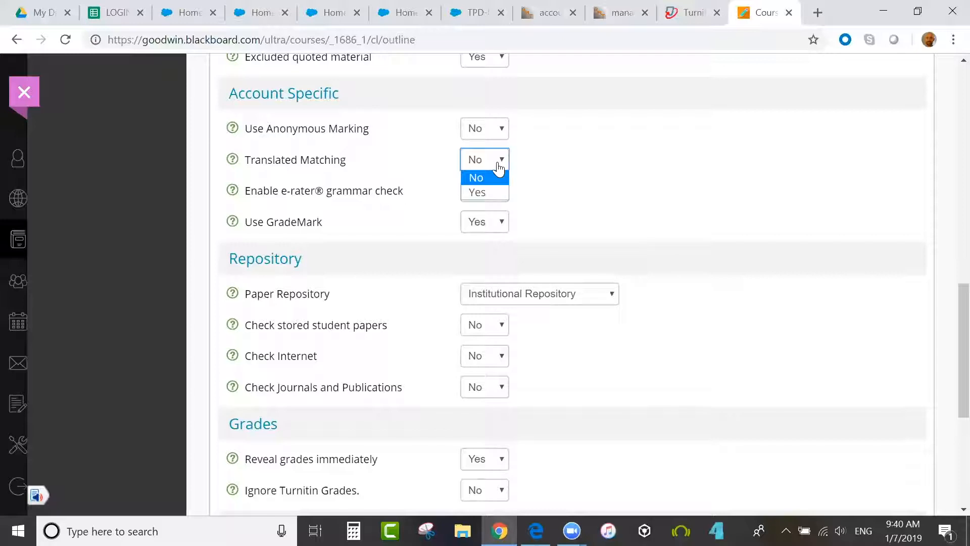
pyautogui.click(559, 170)
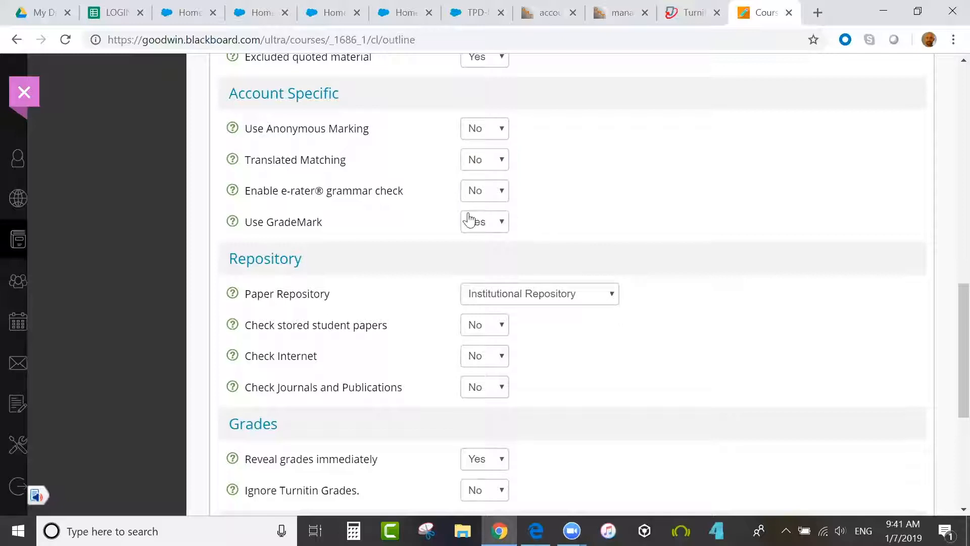
pyautogui.click(502, 202)
pyautogui.click(492, 225)
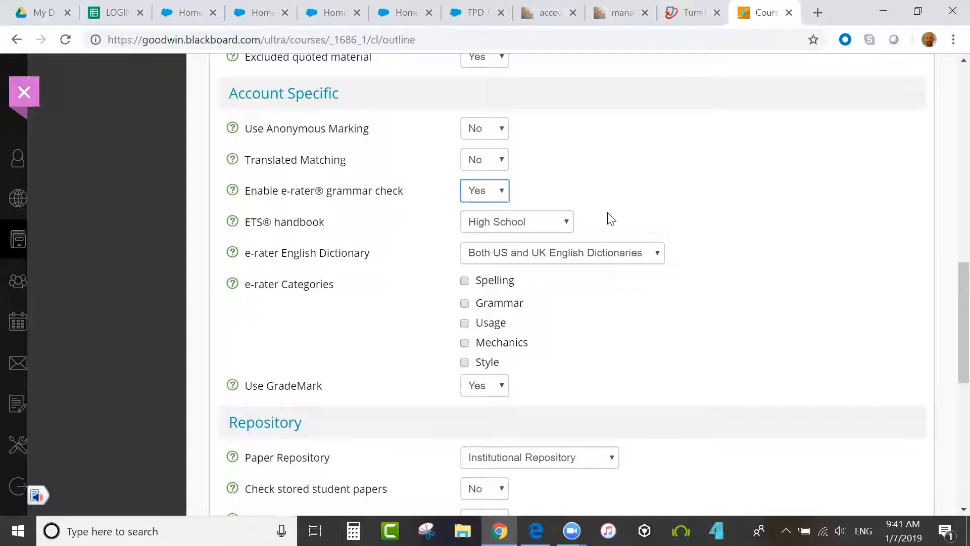
# - Set the ETS handbook to High School and enable the Spelling, Grammar, Usage, Mechanics and Style e-rater categories
pyautogui.click(563, 230)
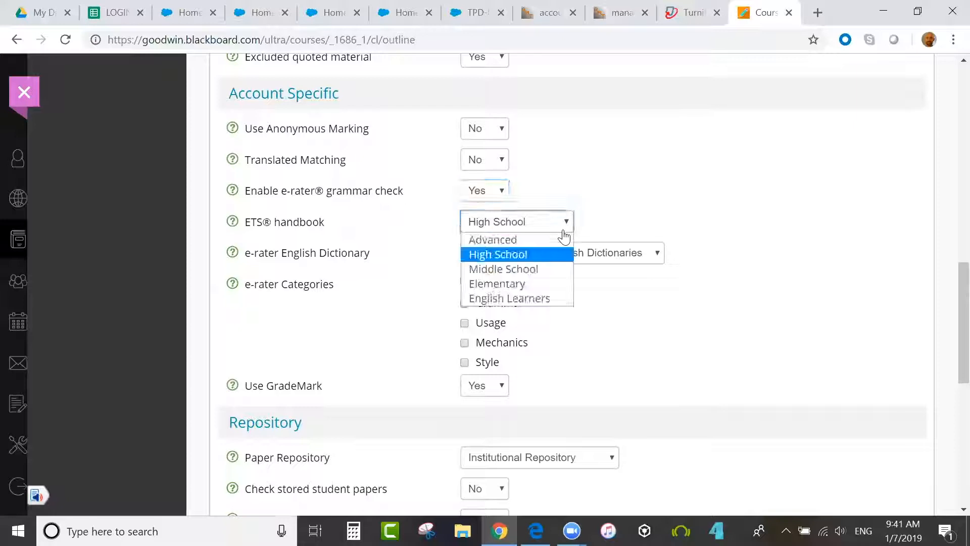
pyautogui.click(545, 255)
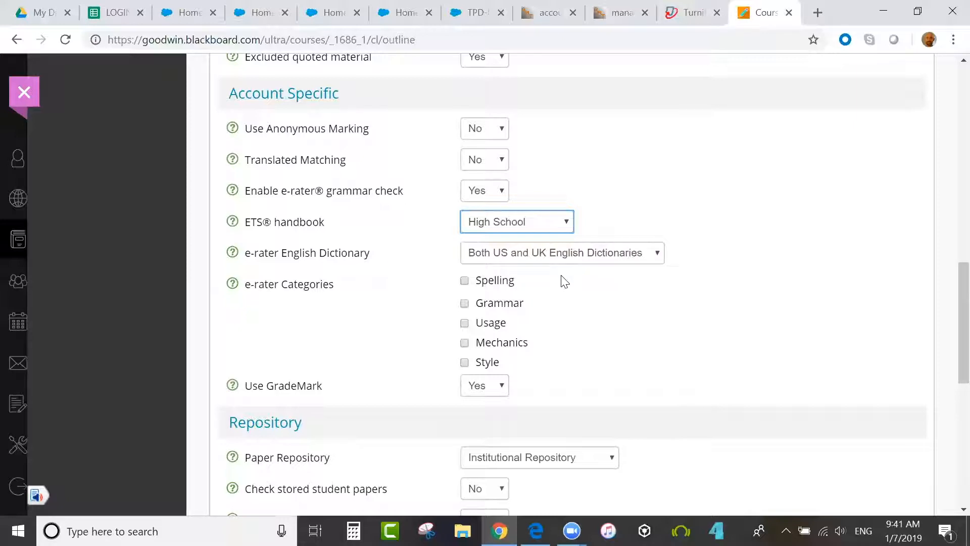
pyautogui.click(465, 280)
pyautogui.click(465, 303)
pyautogui.click(464, 324)
pyautogui.click(464, 343)
pyautogui.click(465, 362)
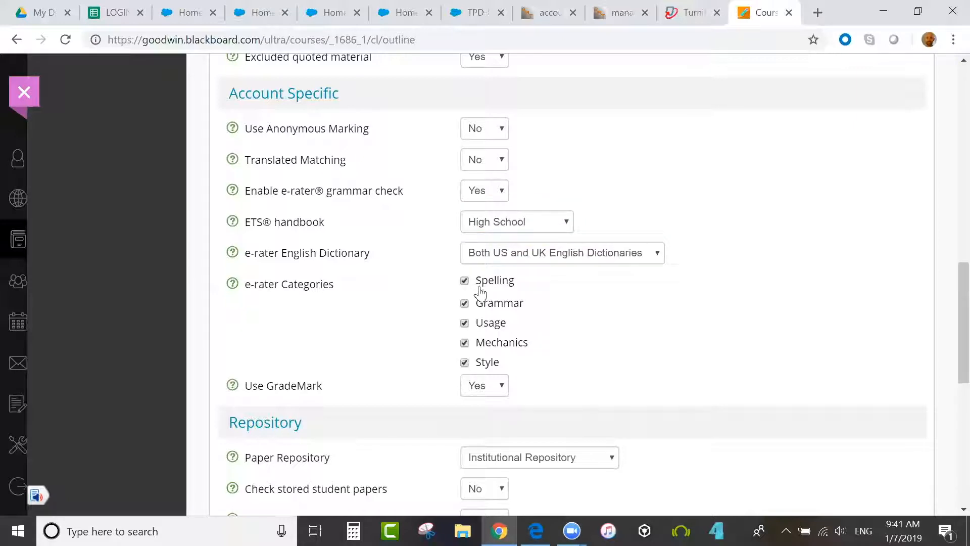
# - Choose Yes for Use GradeMark in the account-specific settings
pyautogui.moveTo(960, 304); pyautogui.dragTo(947, 340)
pyautogui.click(500, 234)
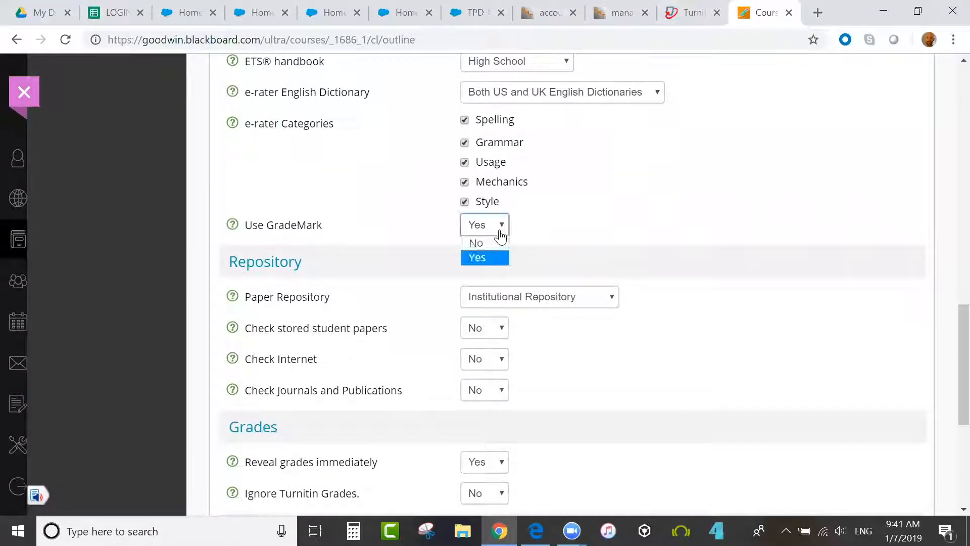
pyautogui.click(486, 258)
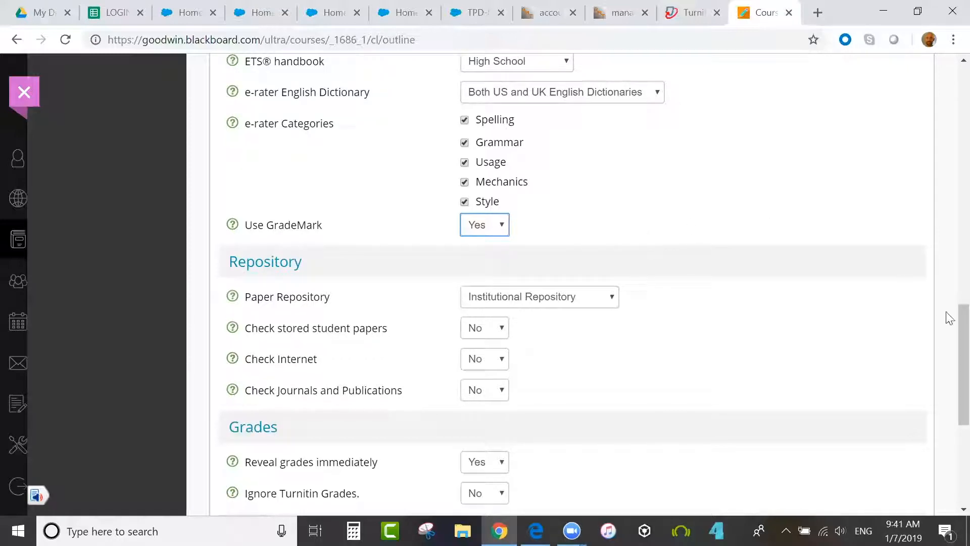
# - Try the paper repository options No Repository, Standard Repository and Institutional Repository
pyautogui.moveTo(948, 321); pyautogui.dragTo(947, 373)
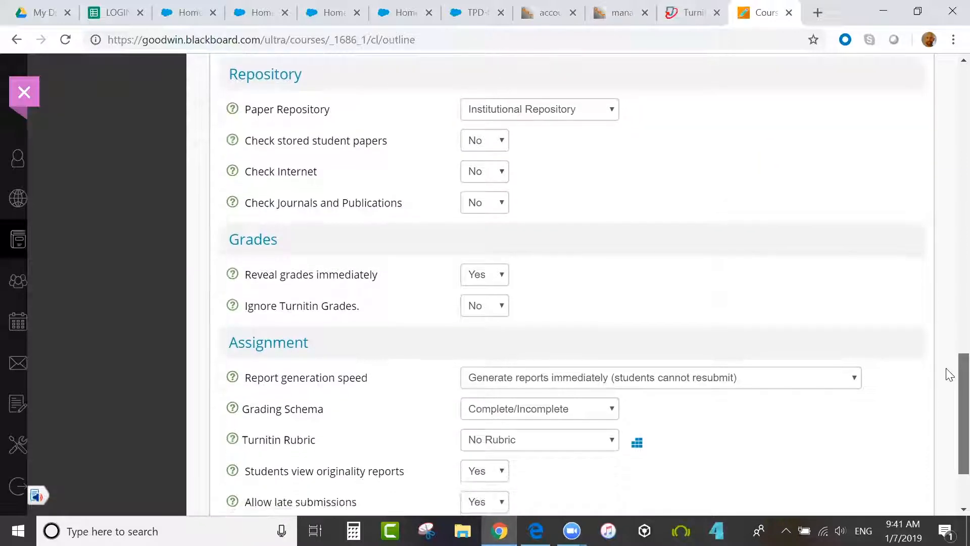
pyautogui.click(608, 114)
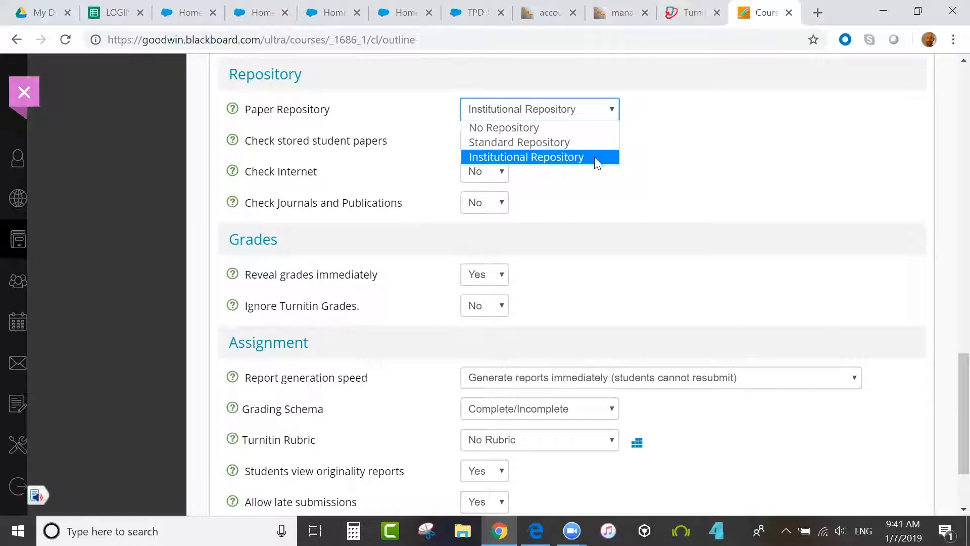
pyautogui.click(601, 130)
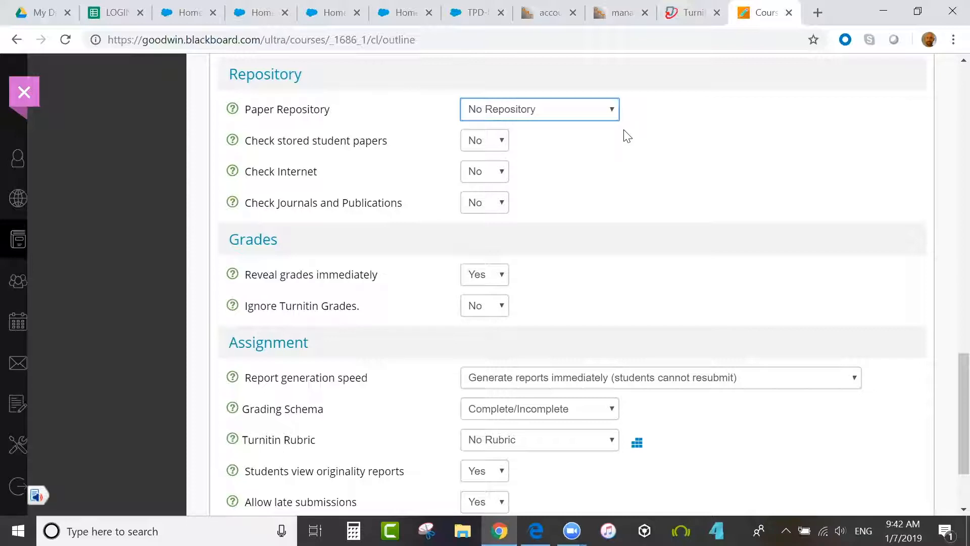
pyautogui.click(609, 112)
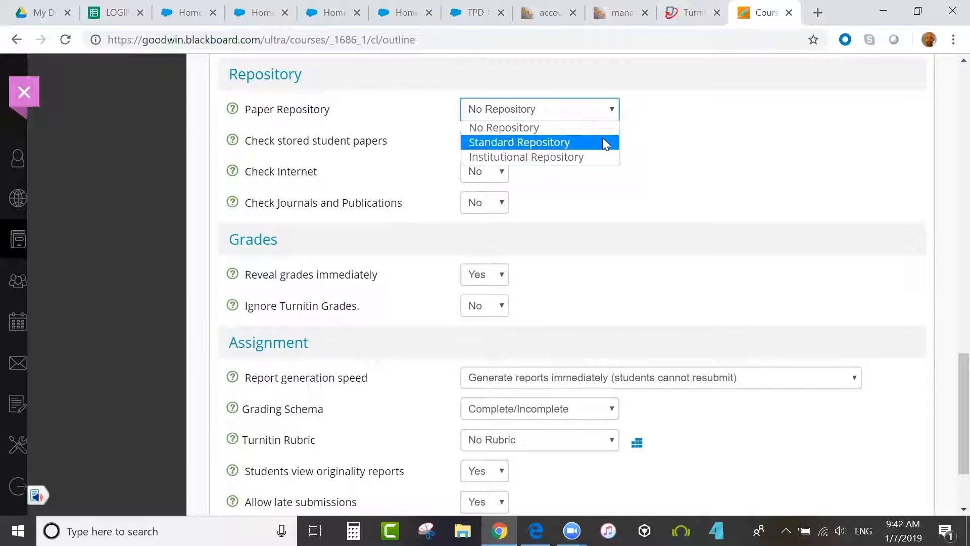
pyautogui.click(605, 143)
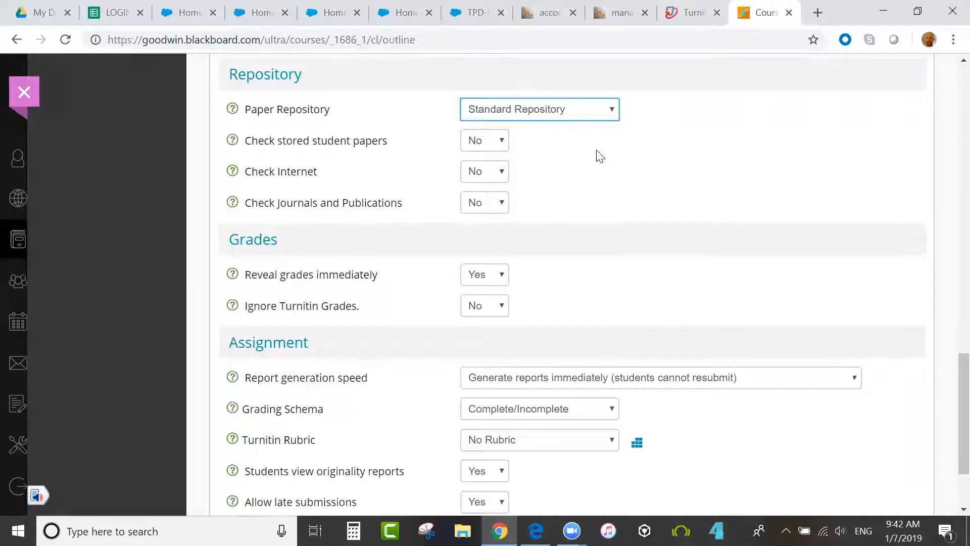
pyautogui.click(599, 108)
pyautogui.click(596, 157)
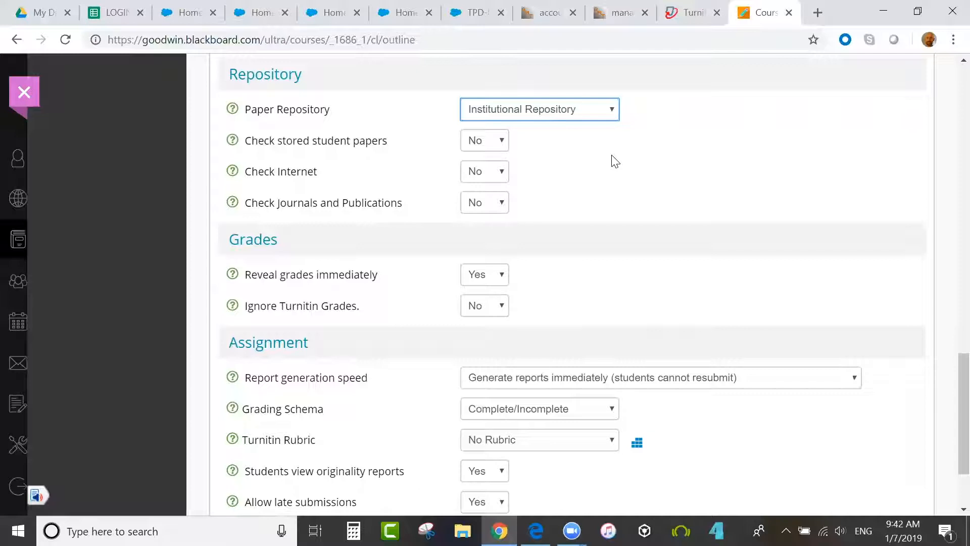
# - Set the paper repository to No Repository
pyautogui.click(603, 108)
pyautogui.click(584, 128)
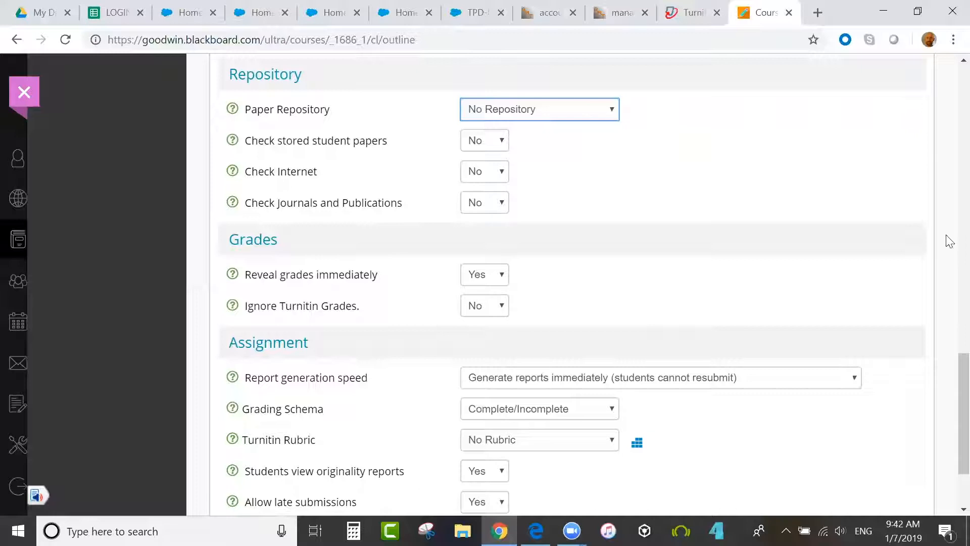
# - Enable the repository checks against stored student papers, the Internet, and journals and publications
pyautogui.scroll(8, 948, 362)
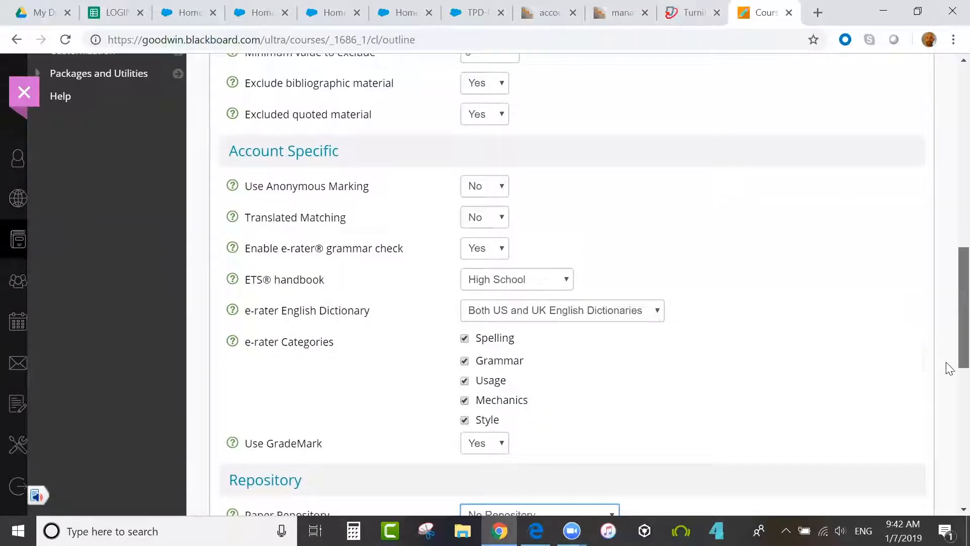
pyautogui.scroll(-7, 948, 369)
pyautogui.scroll(-2, 948, 454)
pyautogui.scroll(1, 948, 458)
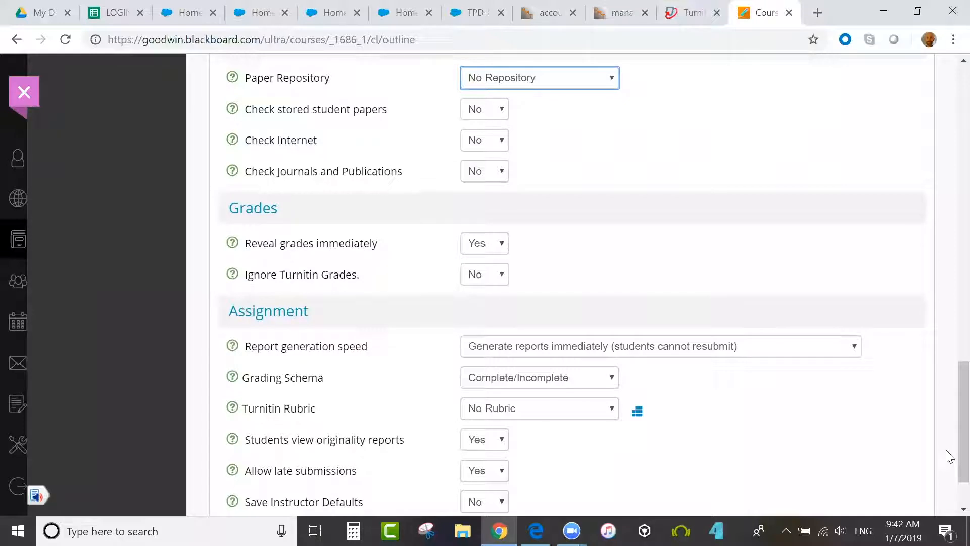
pyautogui.scroll(-1, 948, 457)
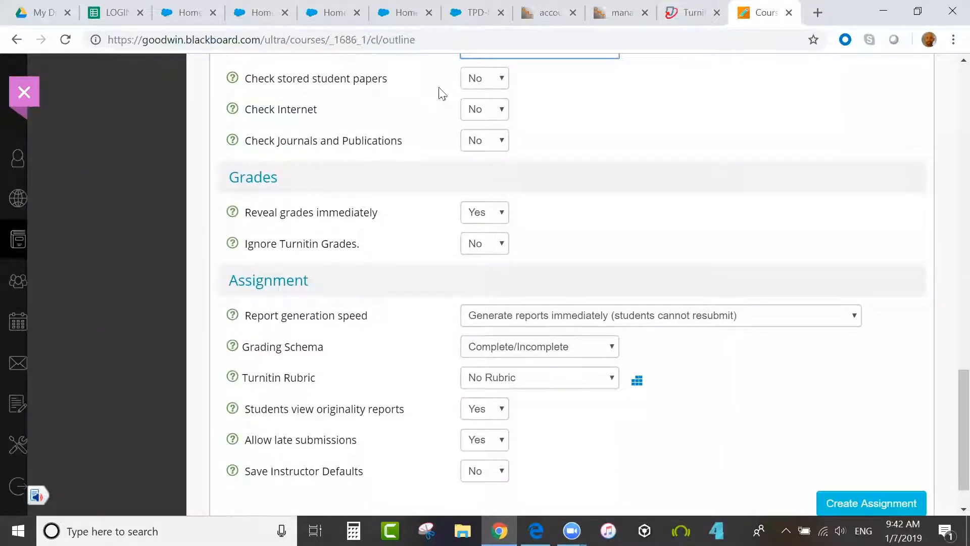
pyautogui.click(489, 85)
pyautogui.click(496, 110)
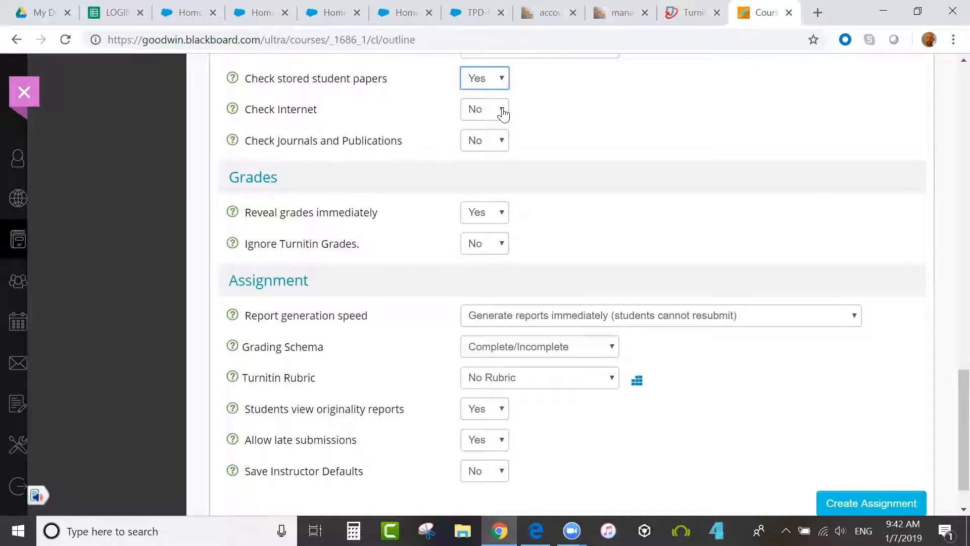
pyautogui.click(503, 114)
pyautogui.click(497, 141)
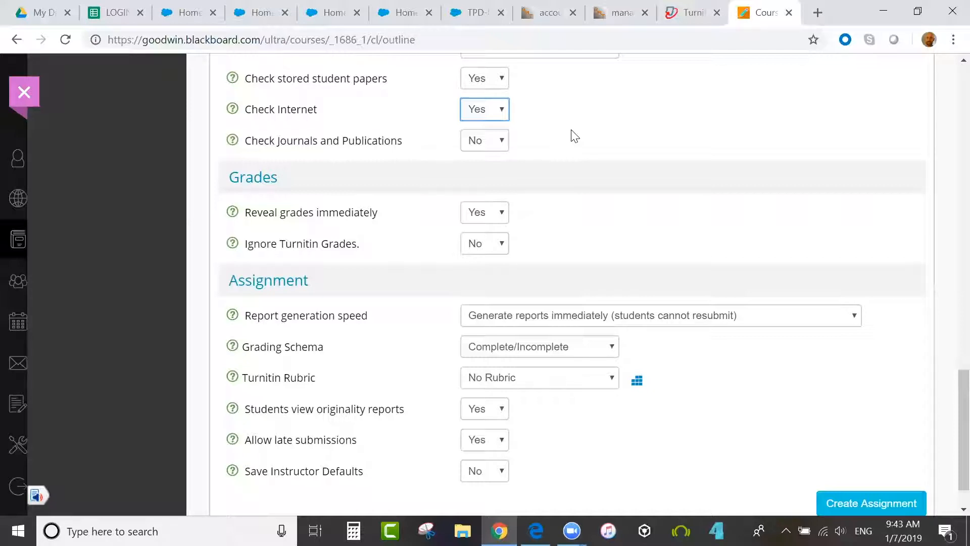
pyautogui.click(499, 145)
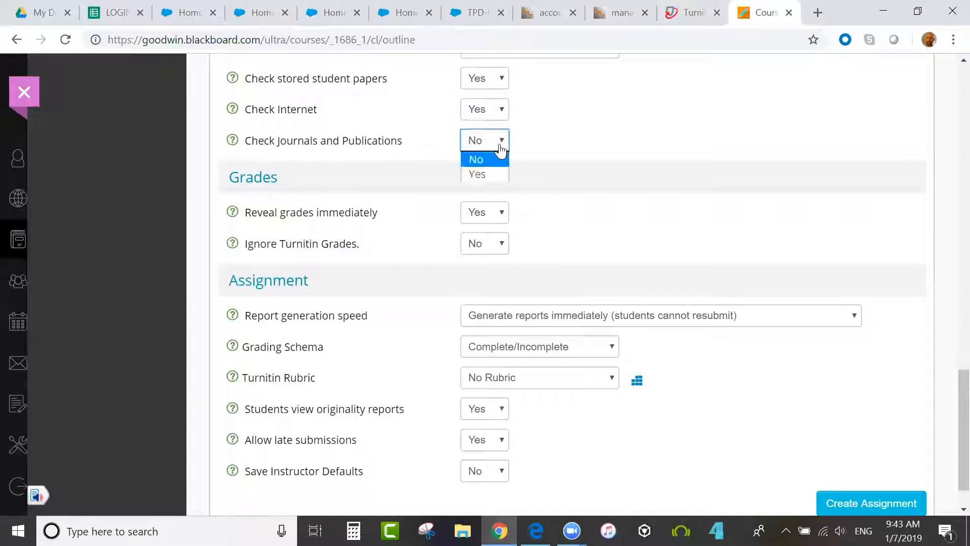
pyautogui.click(488, 174)
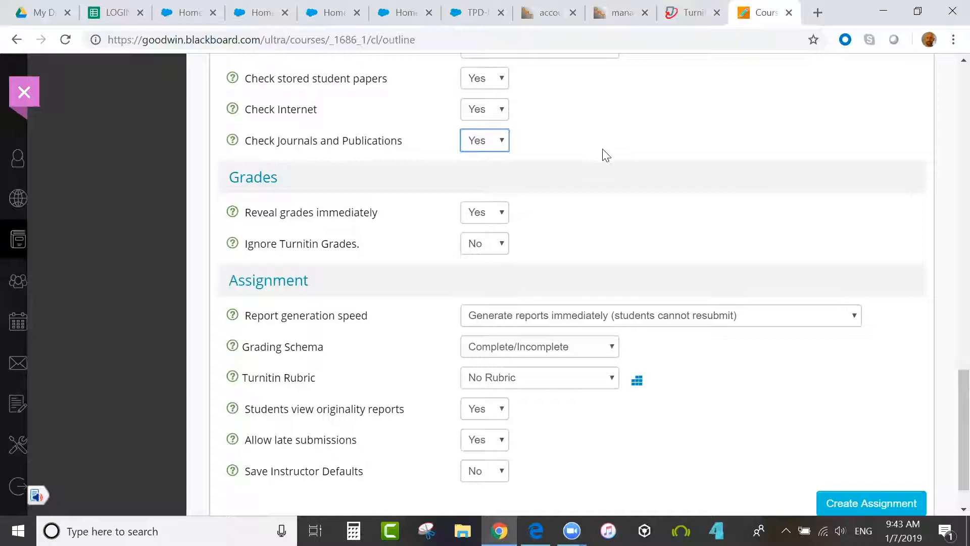
# - Try No for Reveal grades immediately, and switch the option back to Yes
pyautogui.scroll(-1, 950, 394)
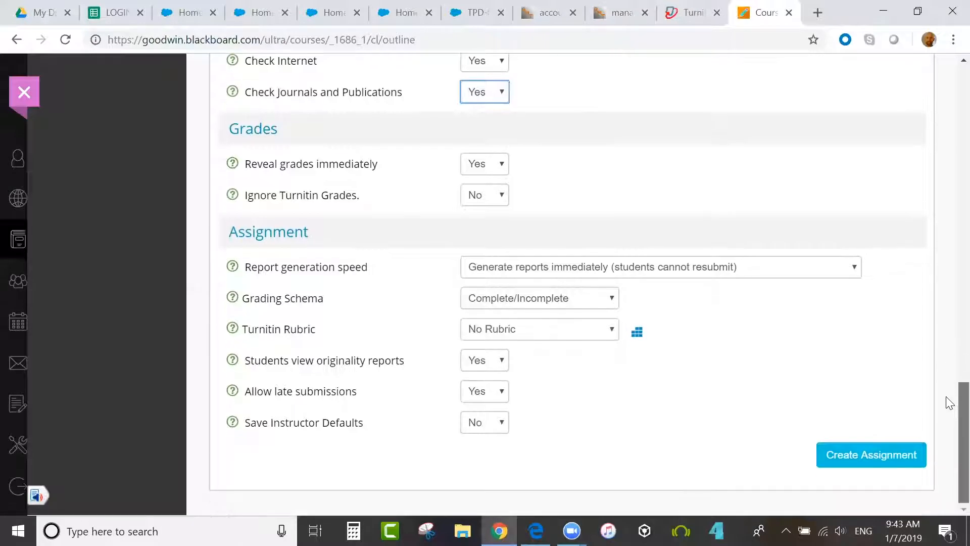
pyautogui.click(494, 169)
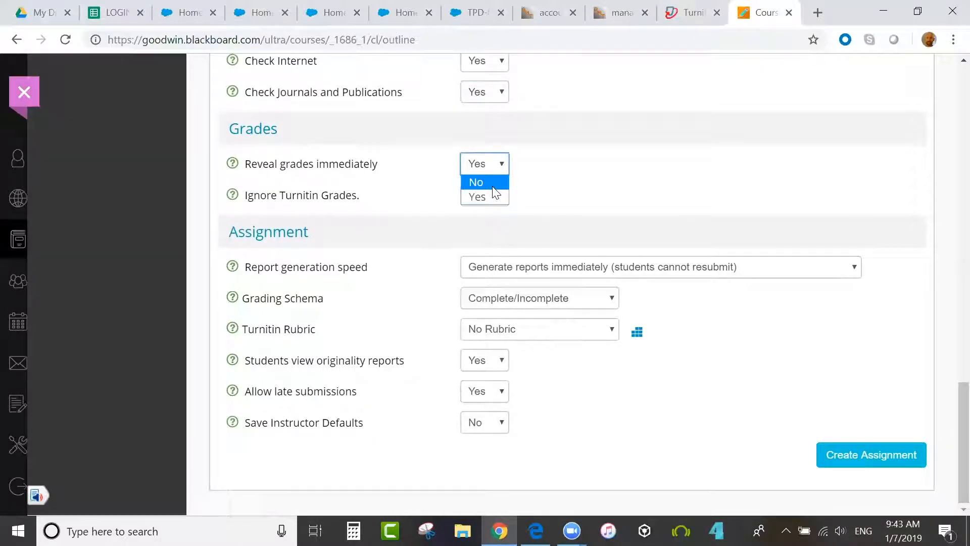
pyautogui.click(493, 185)
pyautogui.click(500, 164)
pyautogui.click(493, 201)
# - Set Ignore Turnitin Grades to Yes and Reveal grades immediately to No
pyautogui.click(498, 196)
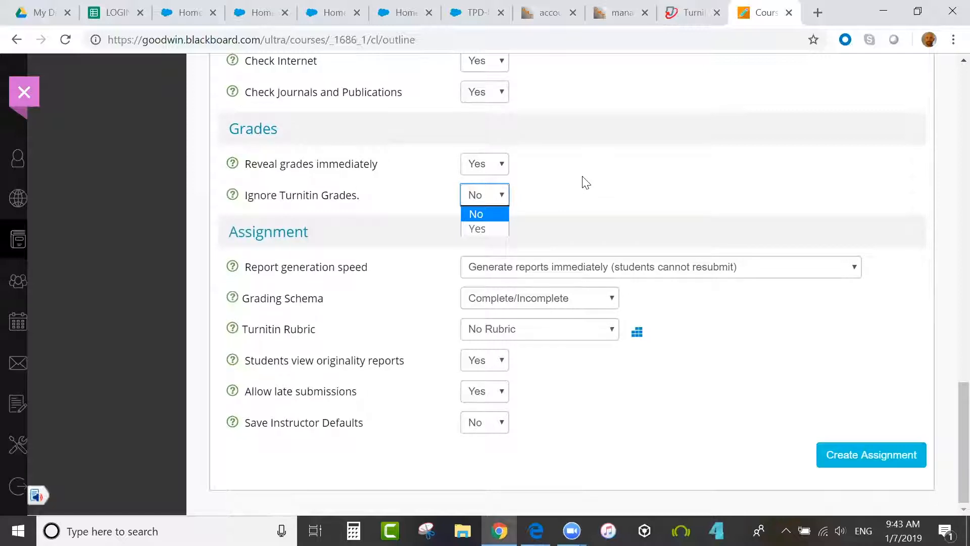
pyautogui.click(488, 228)
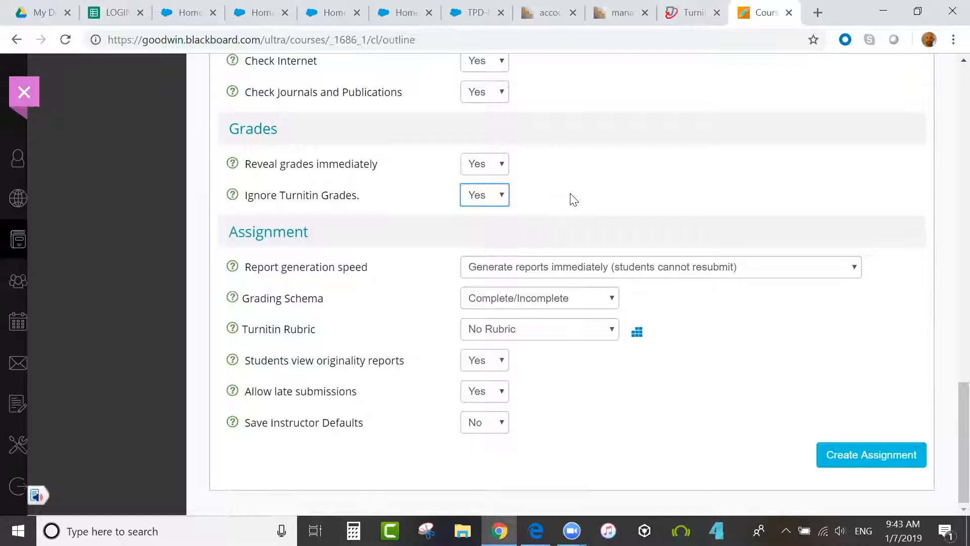
pyautogui.click(497, 165)
pyautogui.click(494, 183)
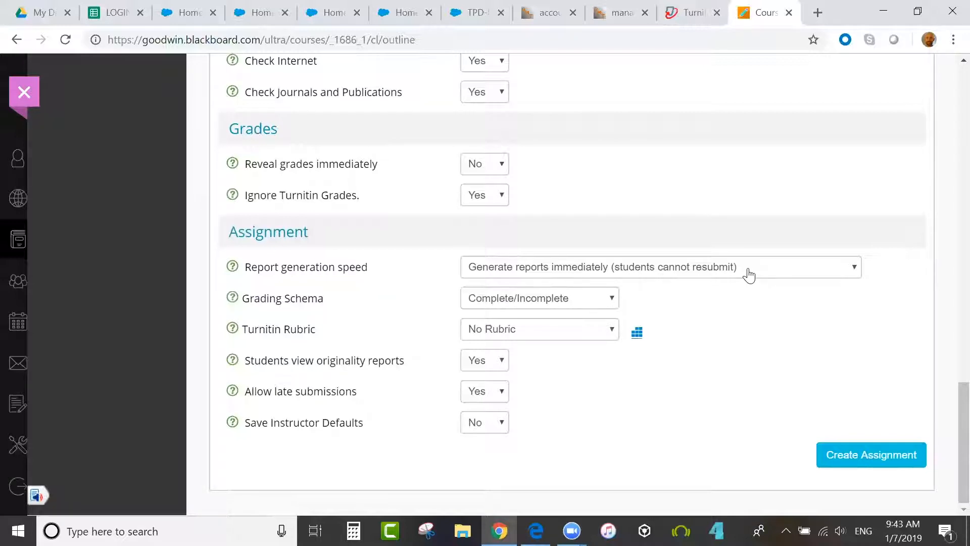
# - Set report generation to immediate with resubmission allowed until the due date, and the grading schema to Score
pyautogui.click(750, 276)
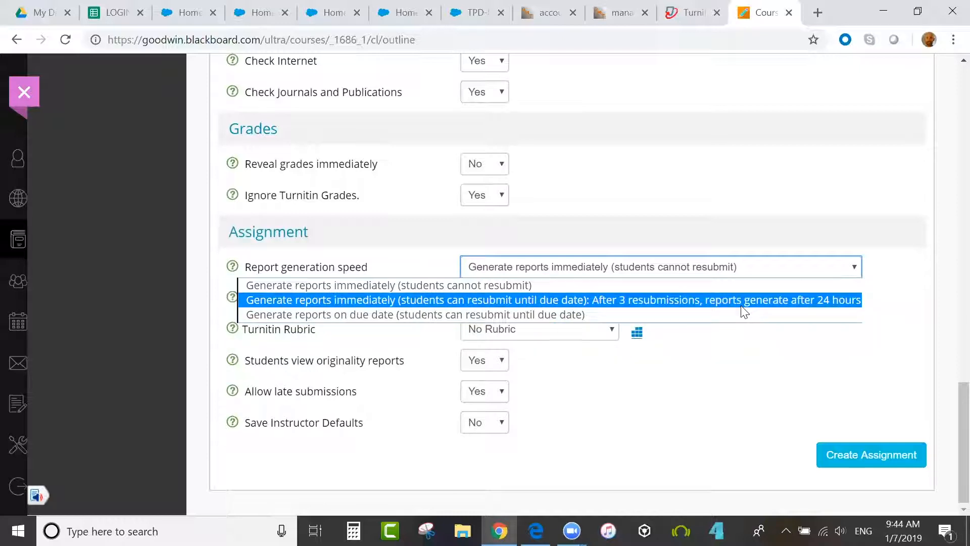
pyautogui.click(741, 306)
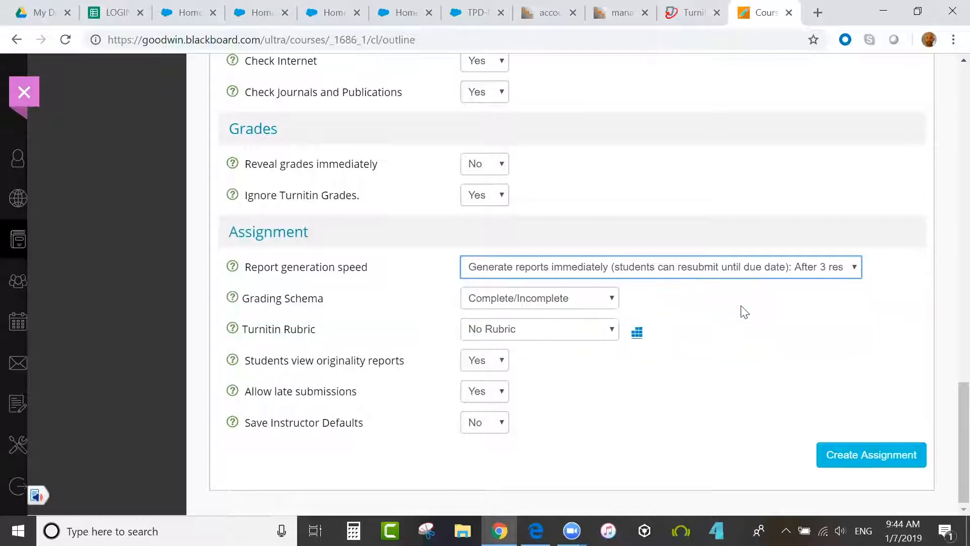
pyautogui.click(605, 304)
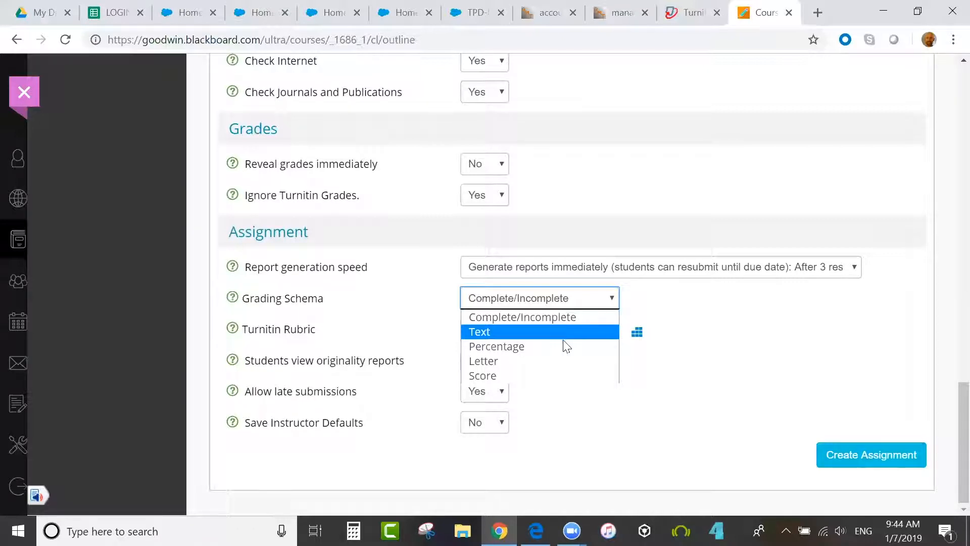
pyautogui.click(555, 376)
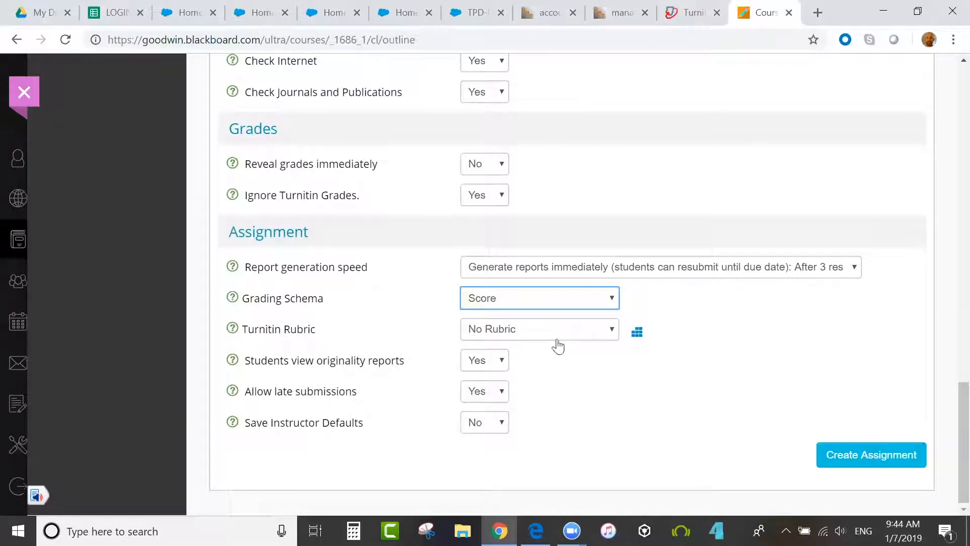
# - Open the Turnitin Rubric Manager for the assignment and start a new blank rubric
pyautogui.click(593, 334)
pyautogui.click(647, 380)
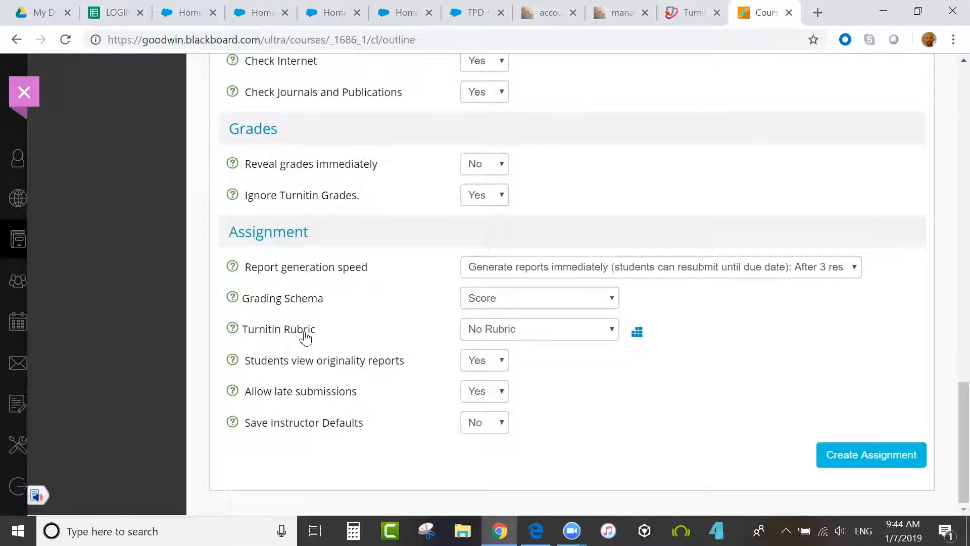
pyautogui.click(637, 333)
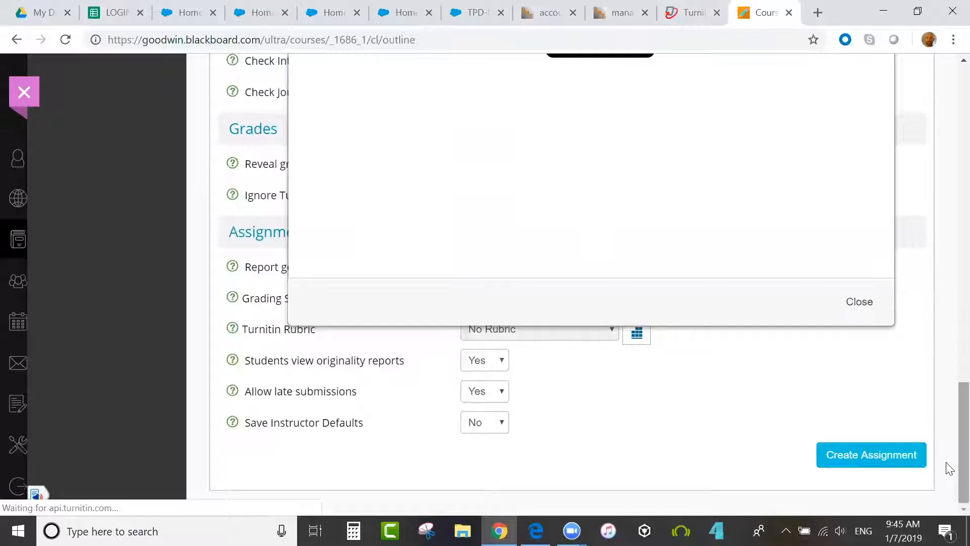
pyautogui.scroll(5, 949, 469)
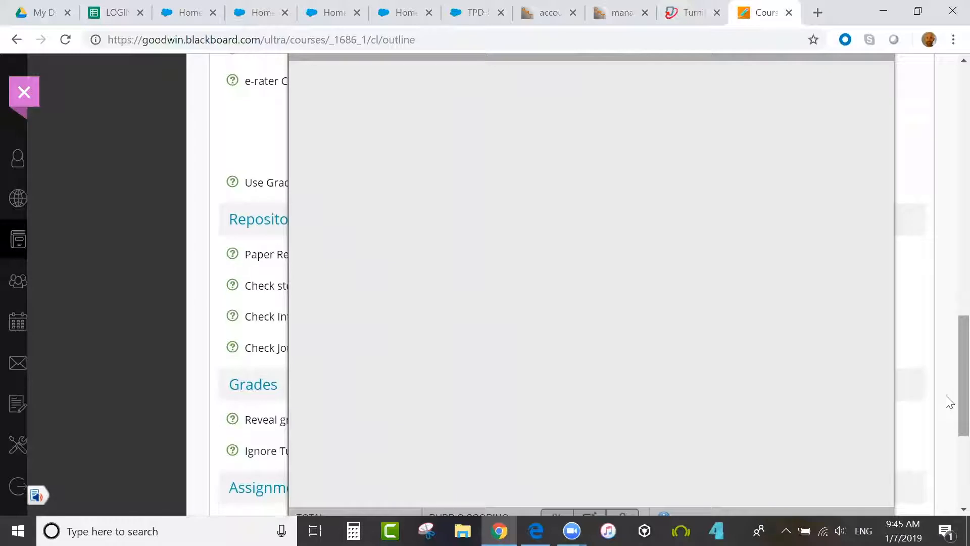
pyautogui.scroll(1, 950, 397)
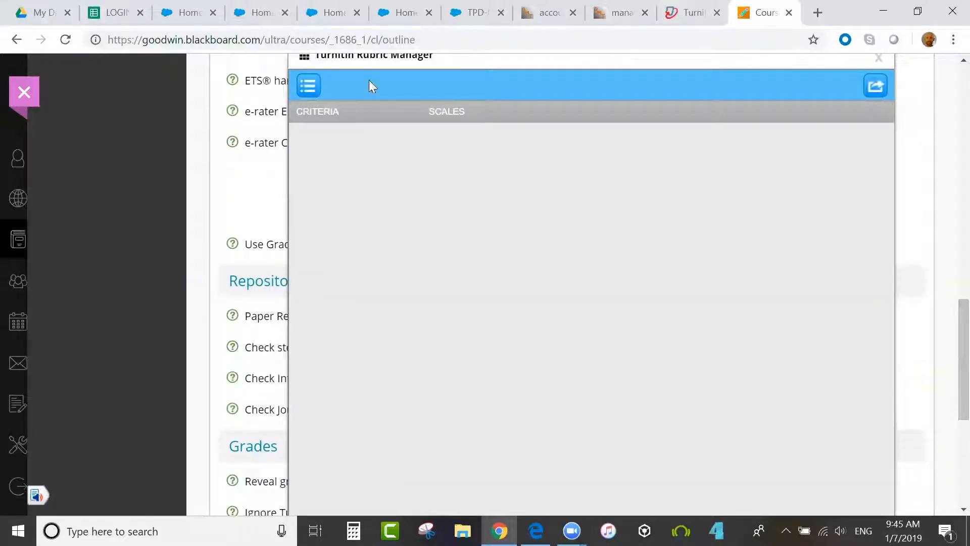
pyautogui.click(302, 85)
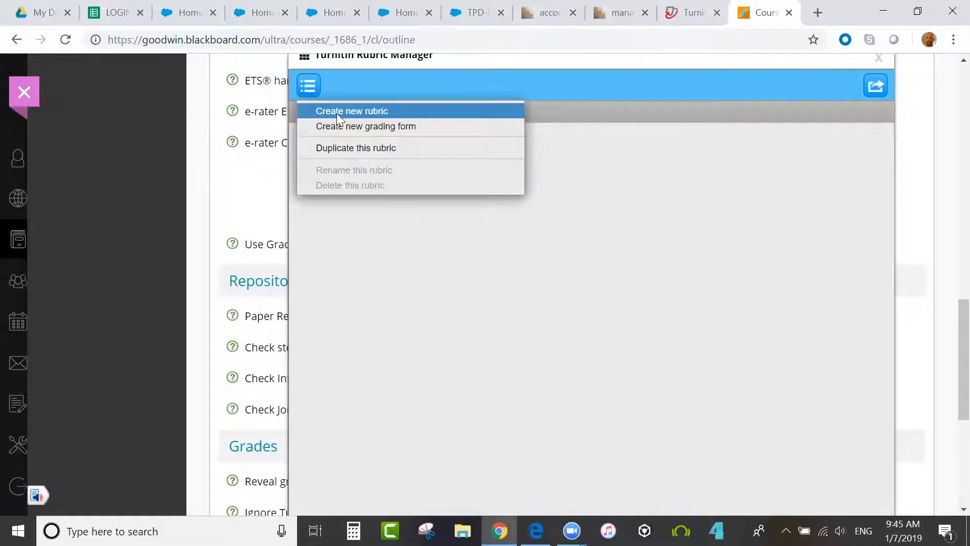
pyautogui.click(385, 112)
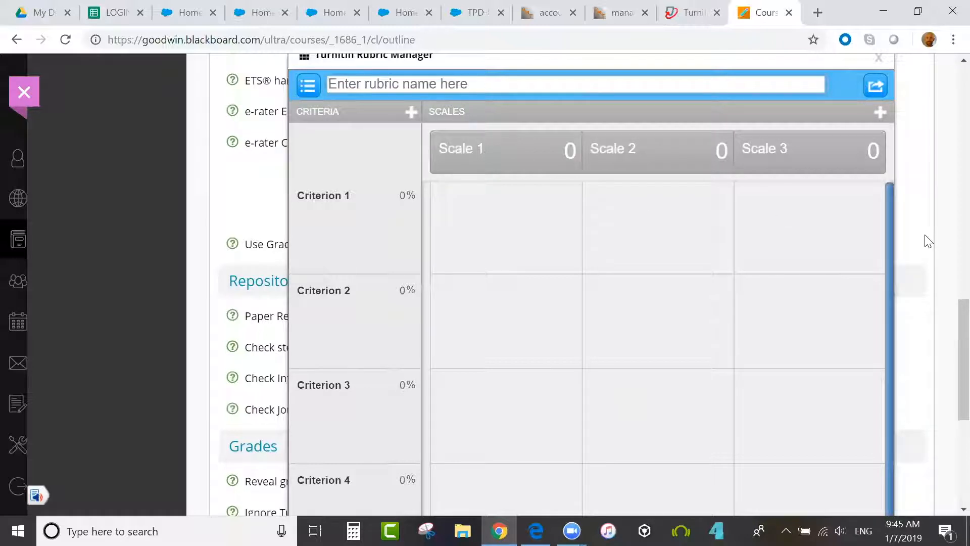
pyautogui.scroll(-2, 948, 328)
pyautogui.scroll(1, 947, 333)
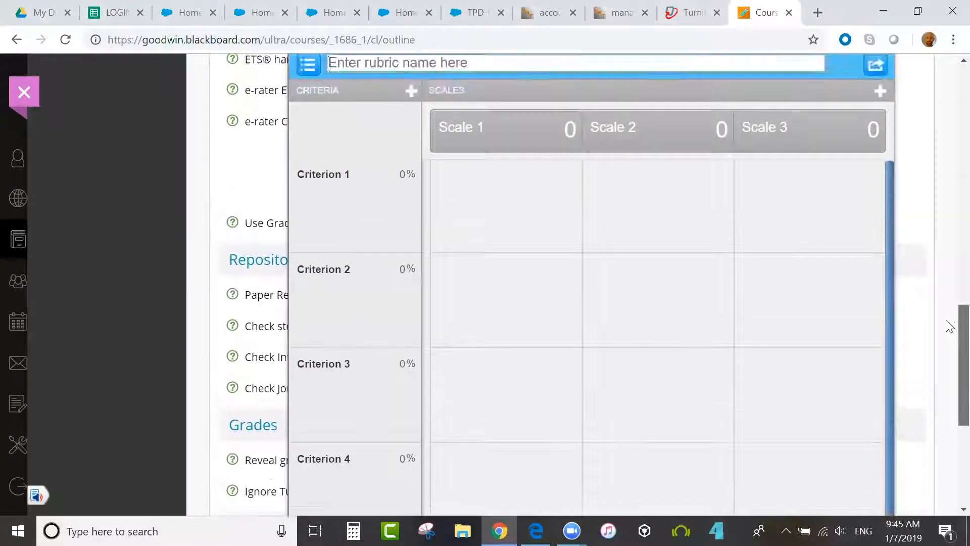
# - Open the score fields of Scales 1 to 3 and the percentage fields of Criteria 1 and 2 in the blank rubric
pyautogui.click(567, 129)
pyautogui.click(721, 130)
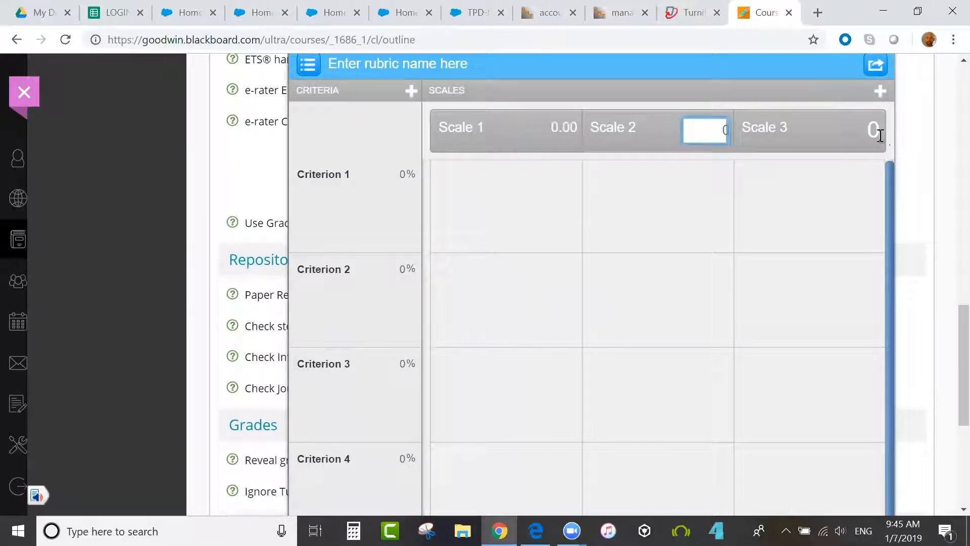
pyautogui.click(873, 130)
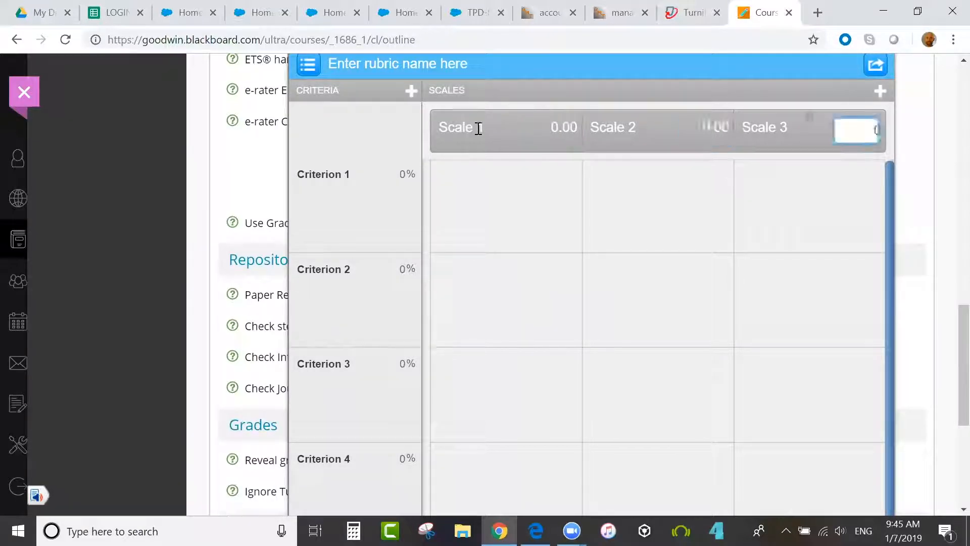
pyautogui.click(399, 175)
pyautogui.click(405, 269)
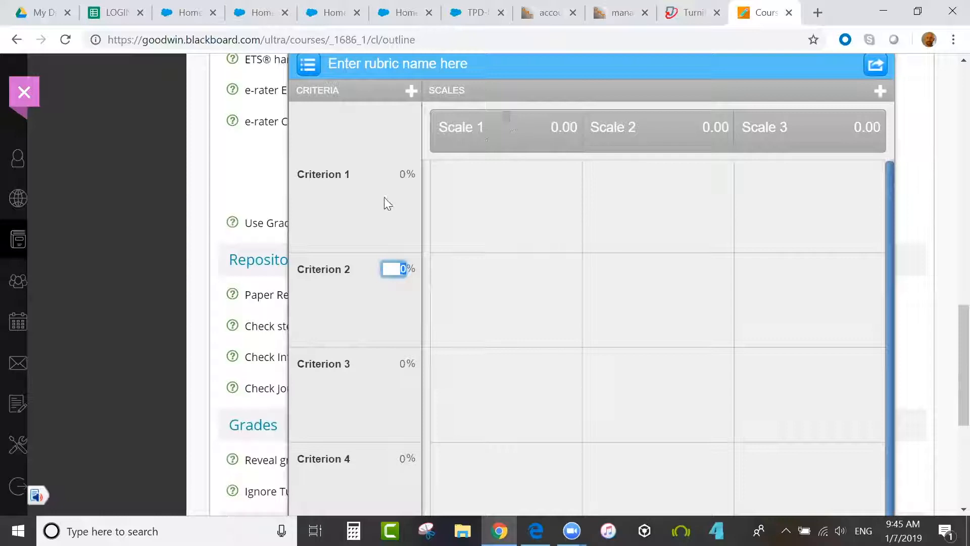
# - Try custom per-cell scoring on the blank rubric by opening several cell scores, and switch the rubric to no scoring
pyautogui.moveTo(964, 313); pyautogui.dragTo(964, 331)
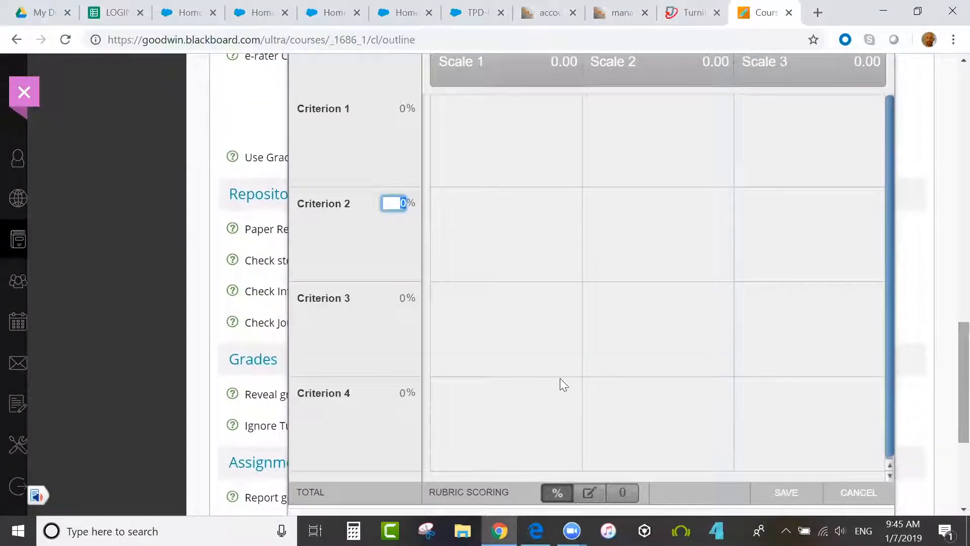
pyautogui.click(587, 489)
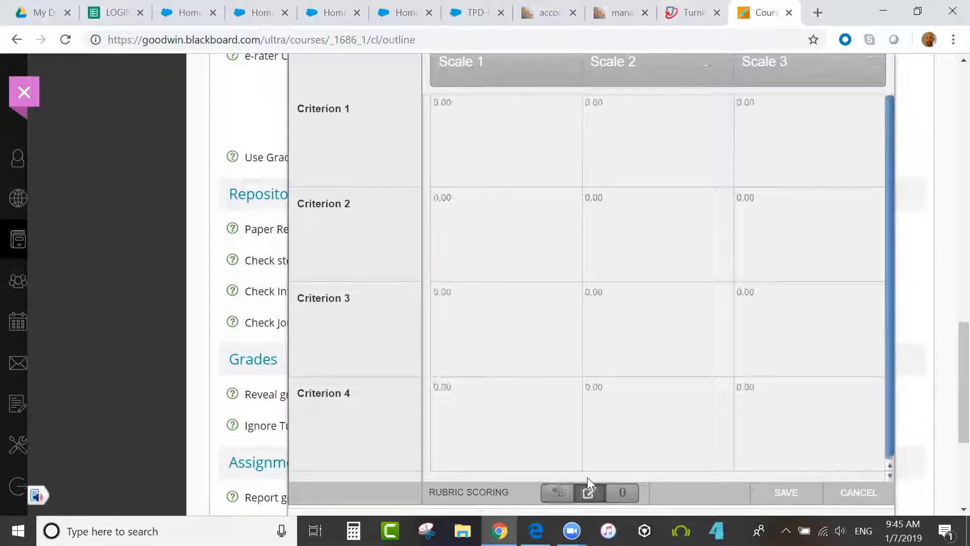
pyautogui.click(588, 386)
pyautogui.click(590, 298)
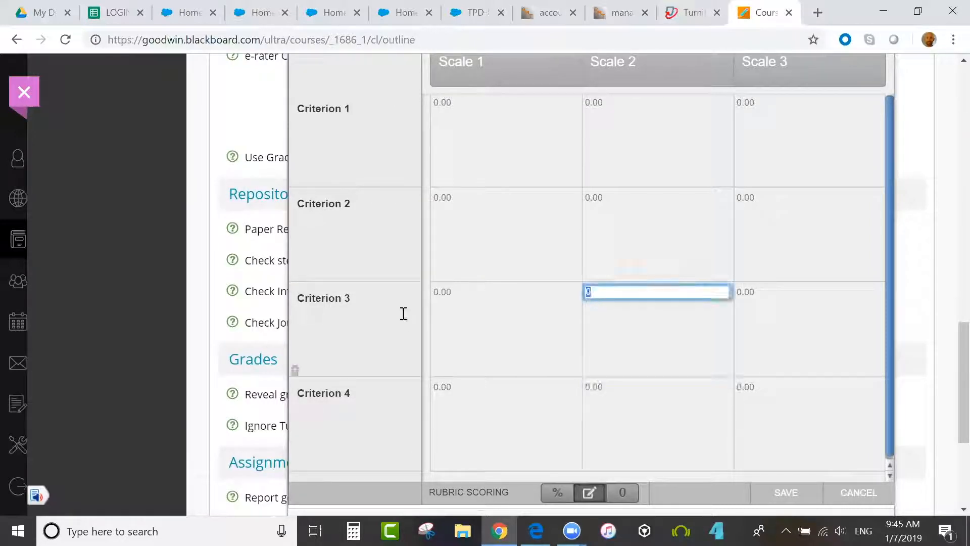
pyautogui.click(440, 293)
pyautogui.click(590, 201)
pyautogui.click(742, 202)
pyautogui.click(742, 296)
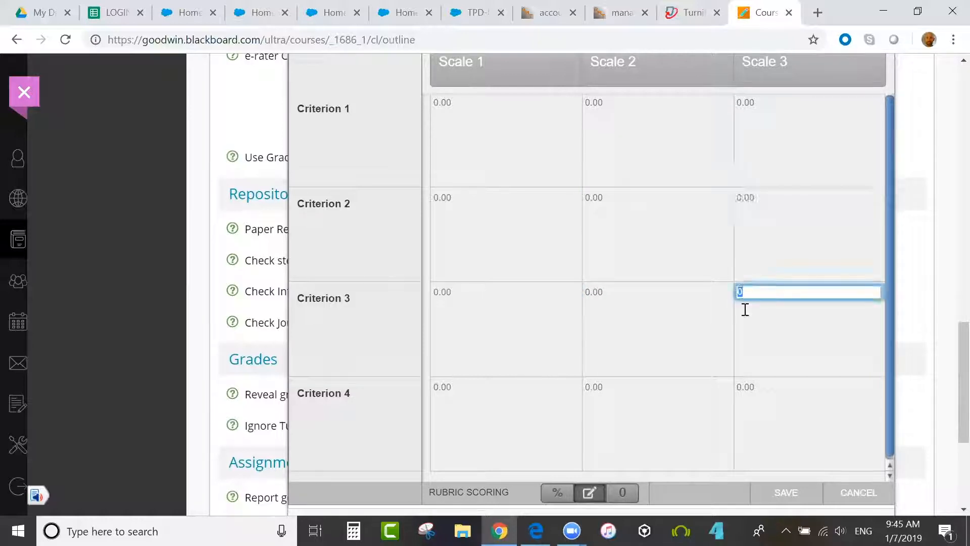
pyautogui.click(744, 387)
pyautogui.click(623, 493)
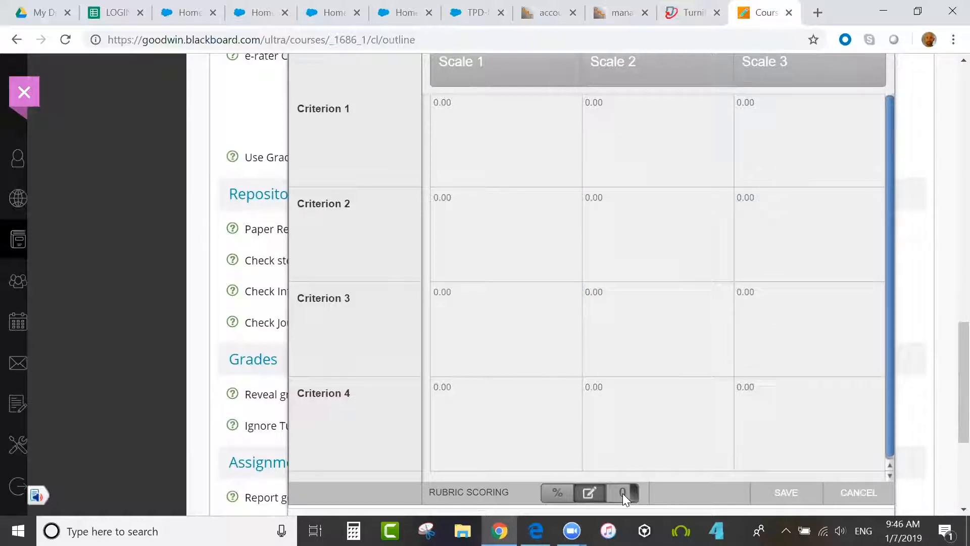
pyautogui.moveTo(963, 389); pyautogui.dragTo(962, 388)
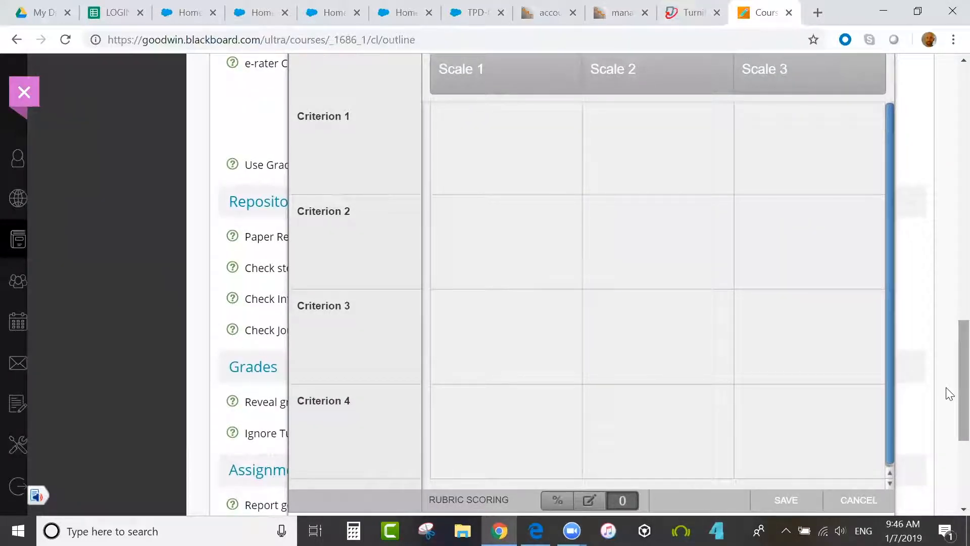
# - Import the rubric file Actual_Writing.rbc into the Turnitin Rubric Manager
pyautogui.scroll(2, 946, 387)
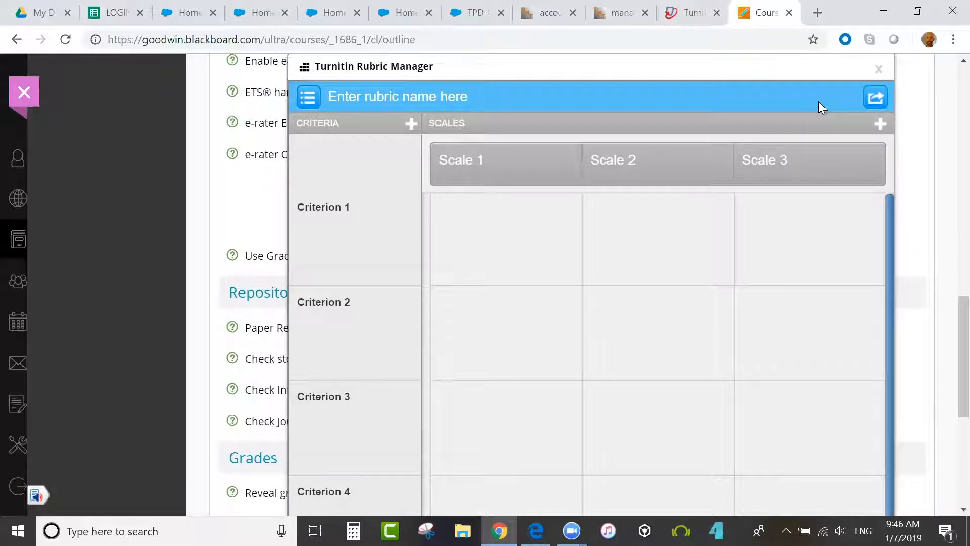
pyautogui.click(875, 97)
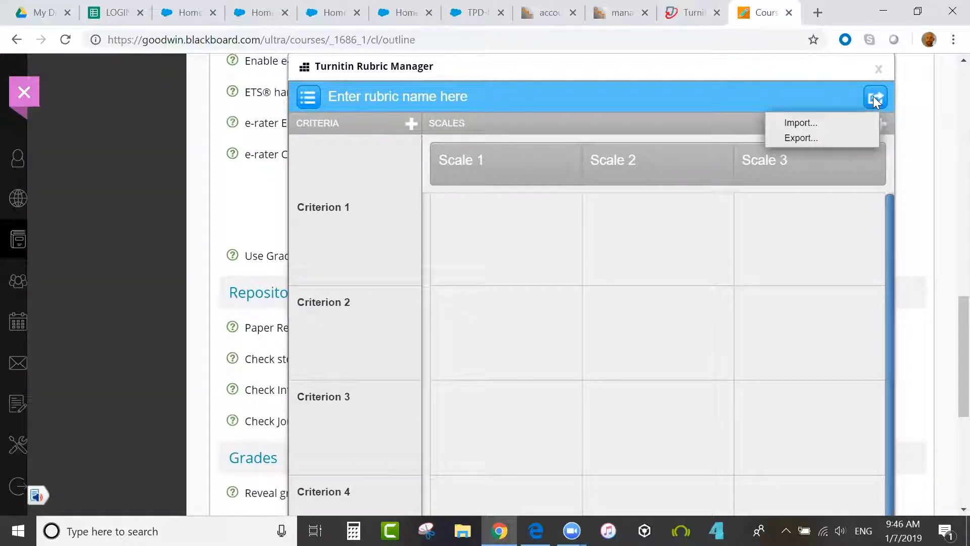
pyautogui.click(822, 125)
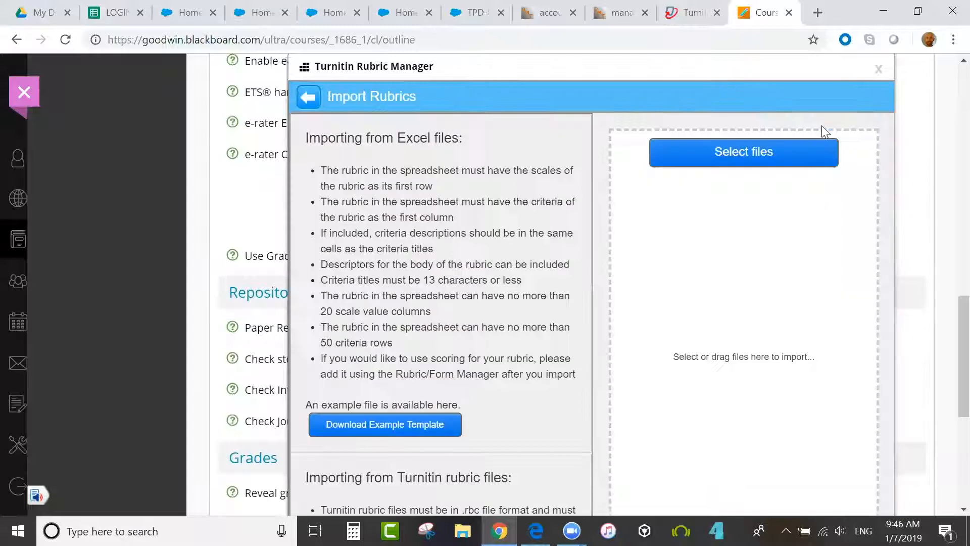
pyautogui.click(689, 156)
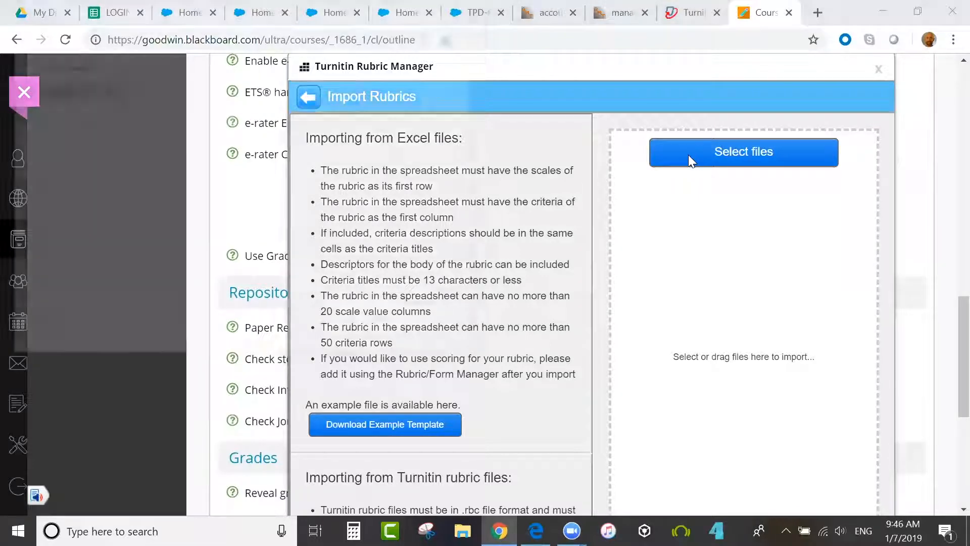
pyautogui.moveTo(474, 94); pyautogui.dragTo(471, 120)
pyautogui.click(202, 108)
pyautogui.click(362, 340)
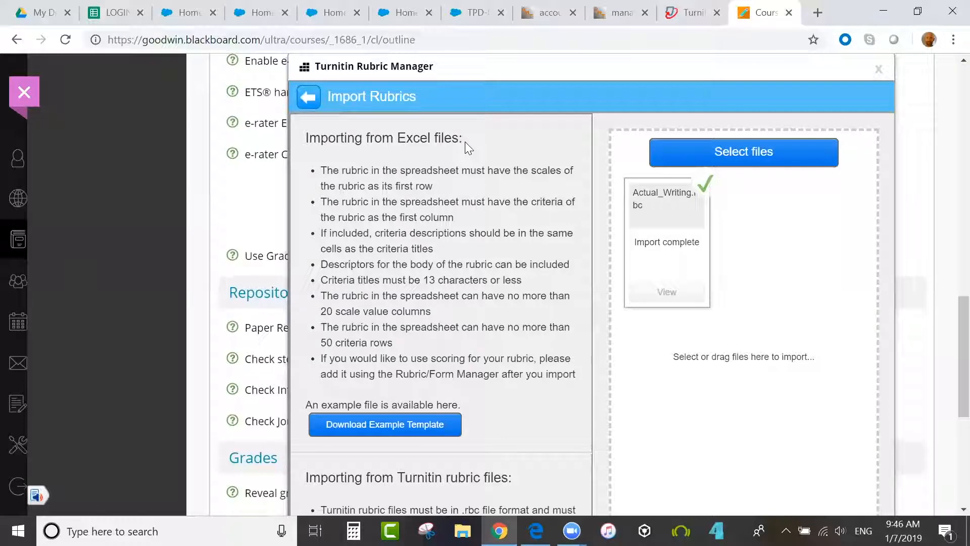
# - Return from the import page and open the Actual Writing rubric, discarding the changes to the unnamed blank rubric
pyautogui.click(307, 97)
pyautogui.click(308, 98)
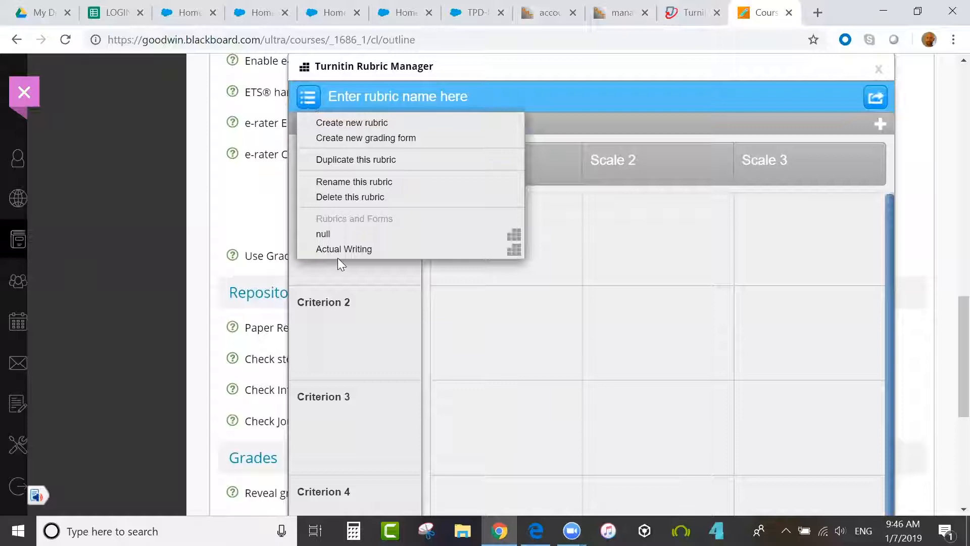
pyautogui.click(347, 249)
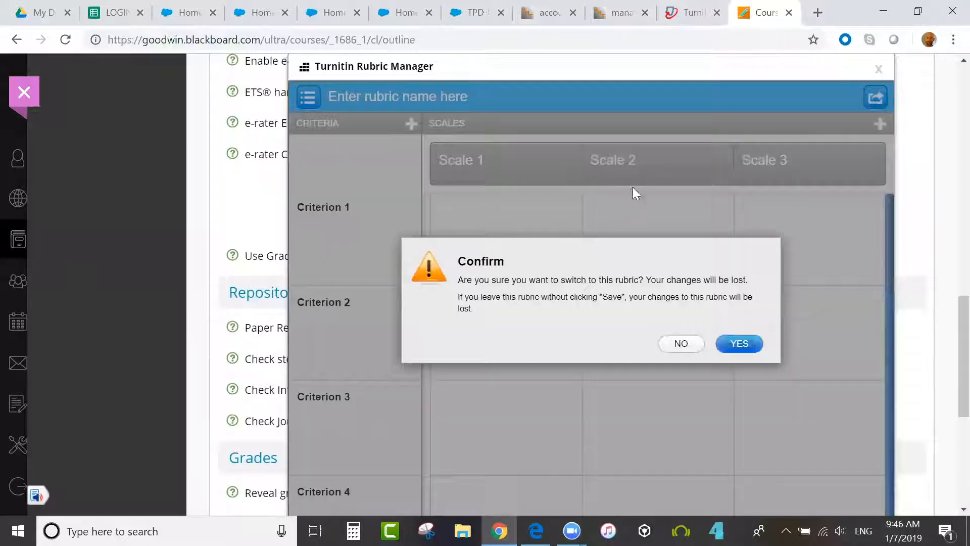
pyautogui.click(738, 343)
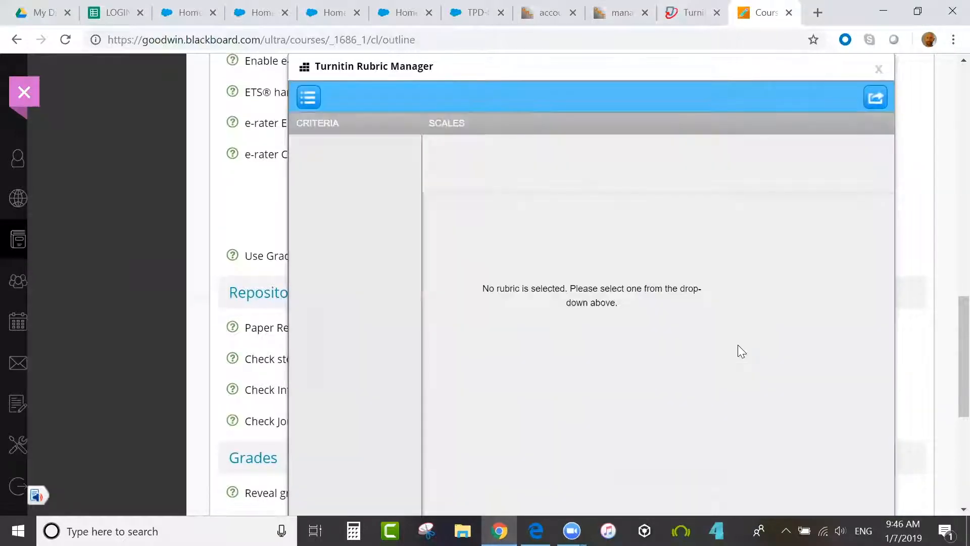
pyautogui.click(306, 101)
pyautogui.click(346, 237)
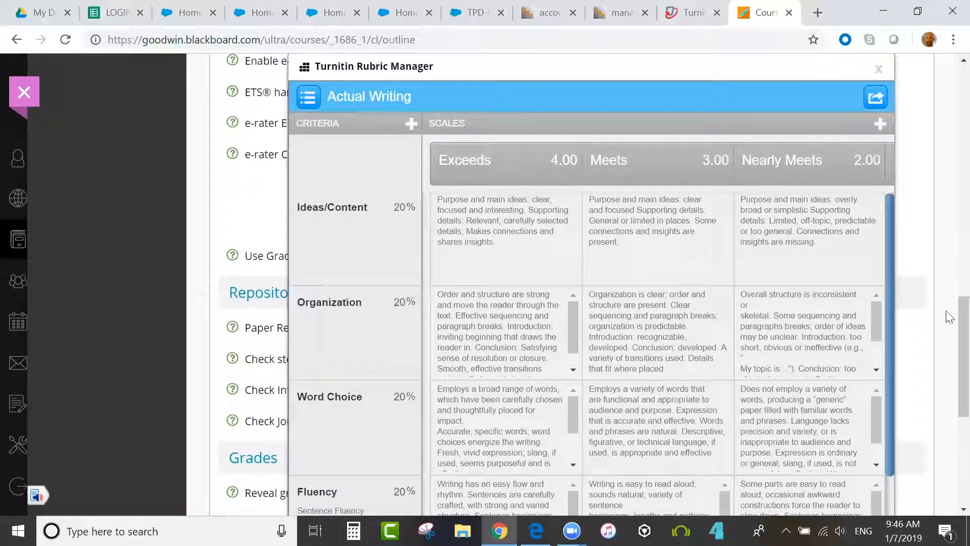
# - Close the Rubric Manager and attach the Actual Writing rubric to the assignment
pyautogui.scroll(-3, 950, 318)
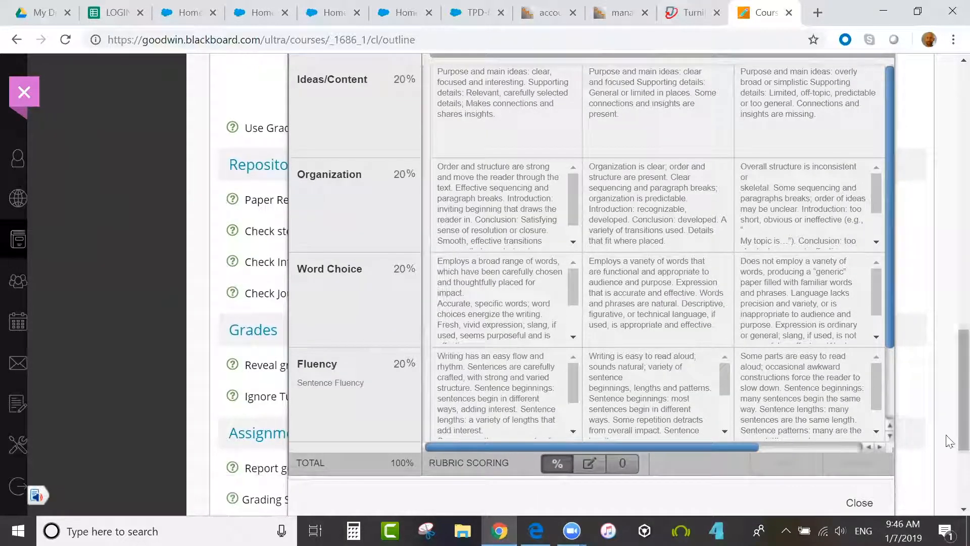
pyautogui.scroll(-2, 947, 457)
pyautogui.click(861, 403)
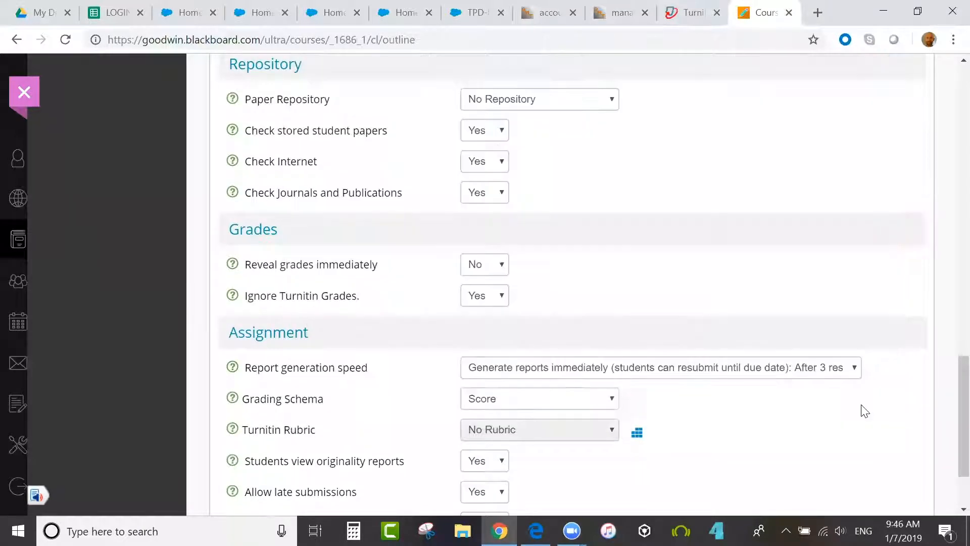
pyautogui.click(570, 429)
pyautogui.click(559, 462)
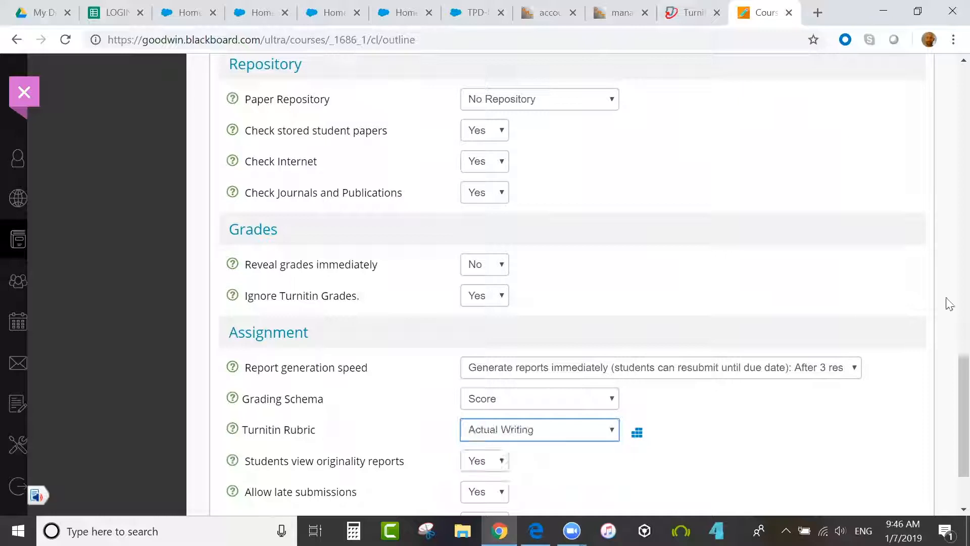
# - Set Students view originality reports and Save Instructor Defaults to Yes, and try to create the assignment
pyautogui.scroll(-2, 950, 376)
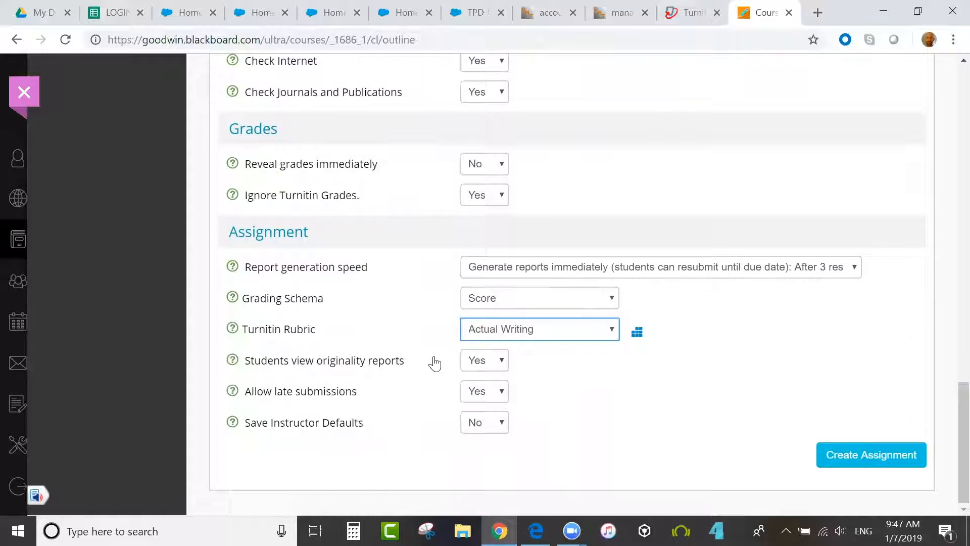
pyautogui.click(493, 366)
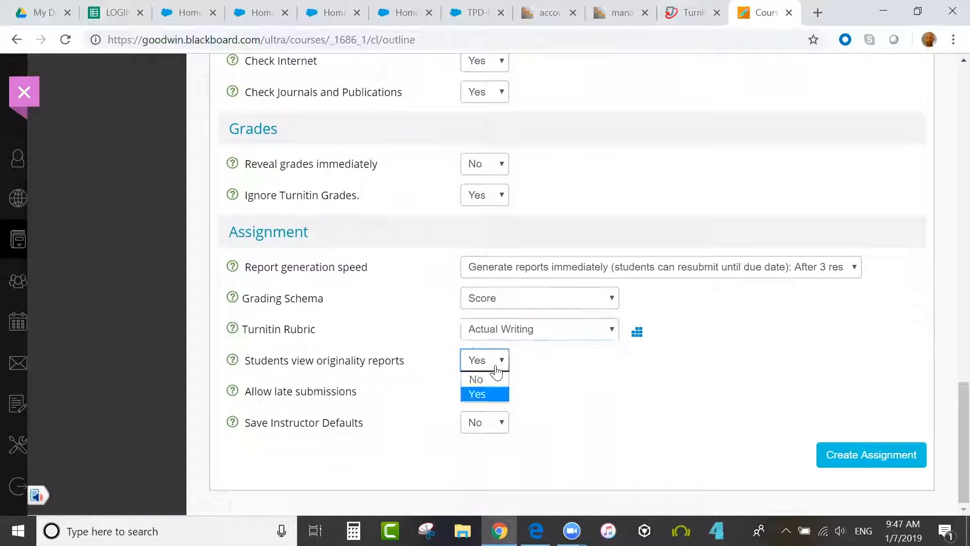
pyautogui.click(485, 394)
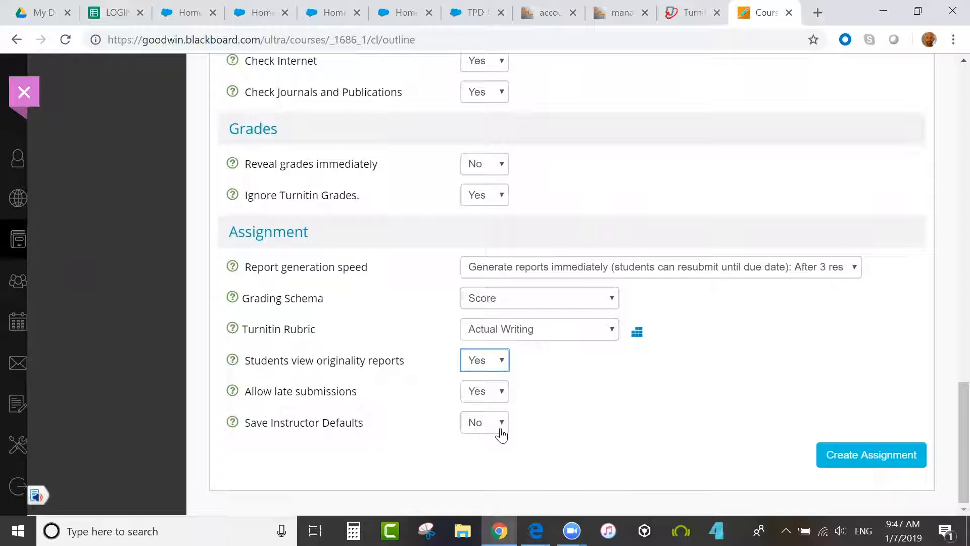
pyautogui.click(483, 425)
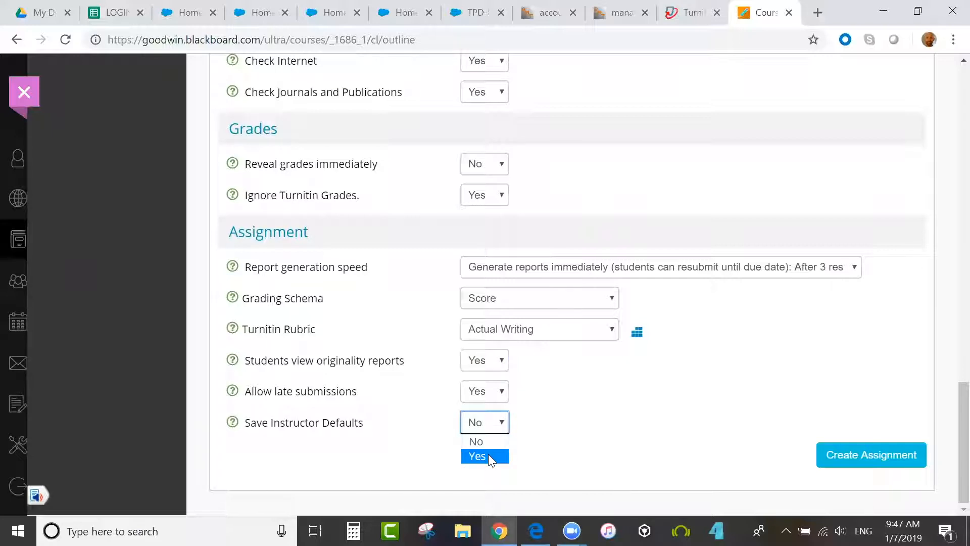
pyautogui.click(635, 438)
pyautogui.click(480, 423)
pyautogui.click(478, 463)
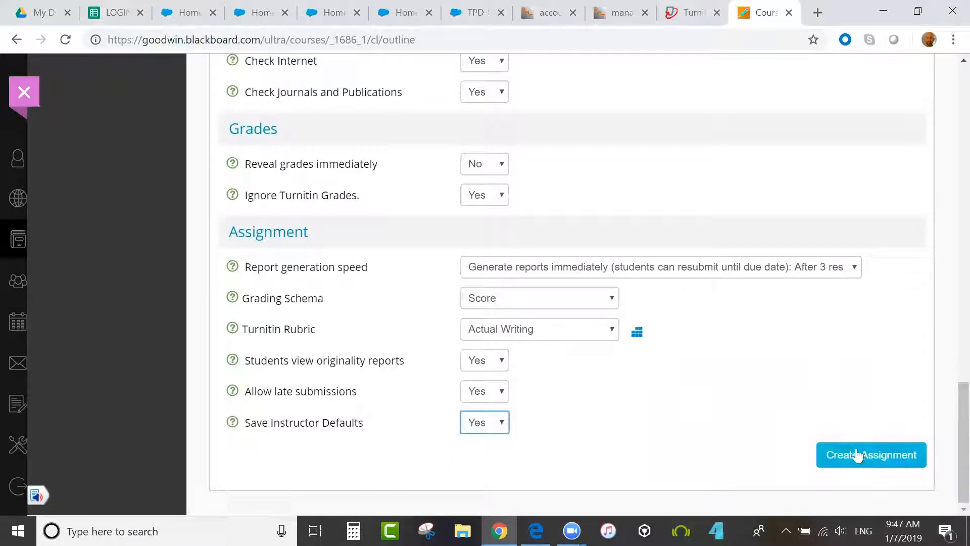
pyautogui.click(881, 460)
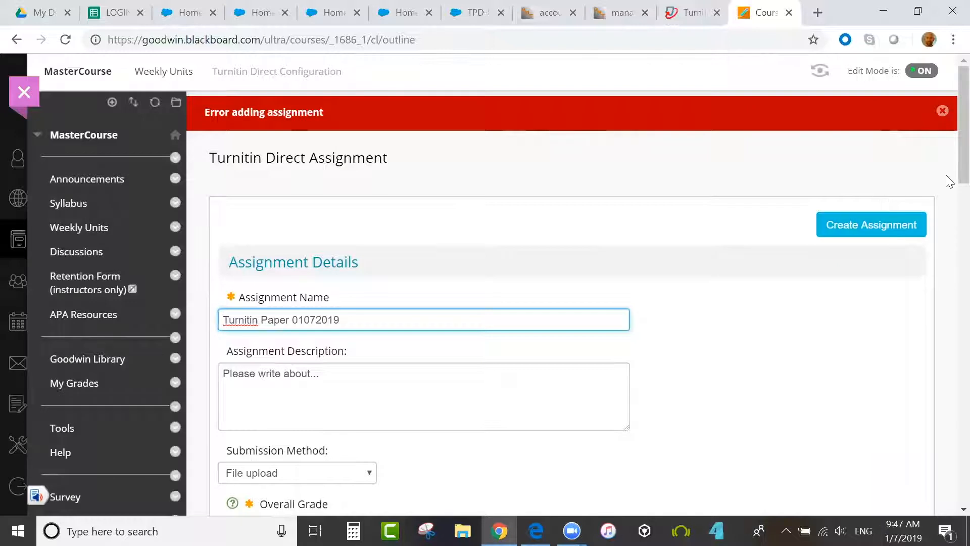
pyautogui.scroll(-2, 950, 181)
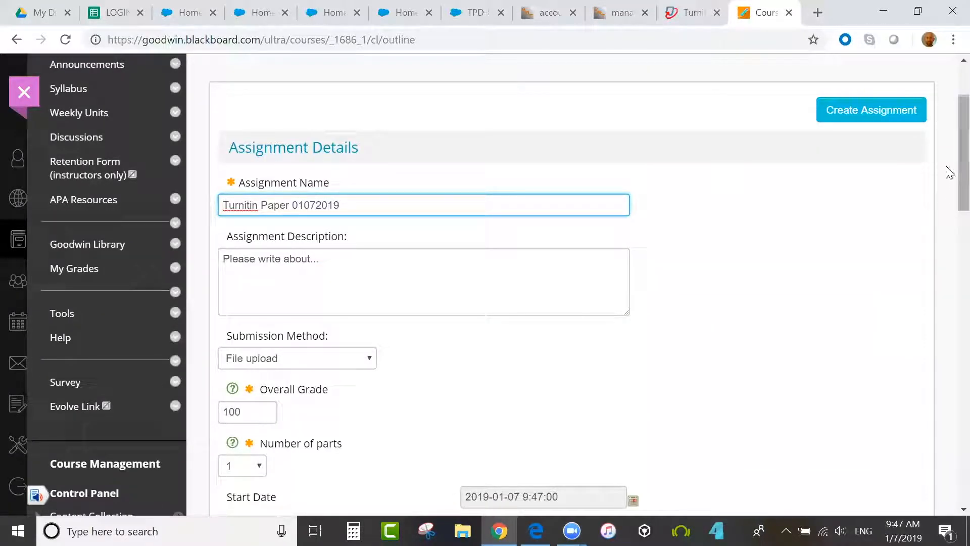
pyautogui.scroll(-4, 950, 173)
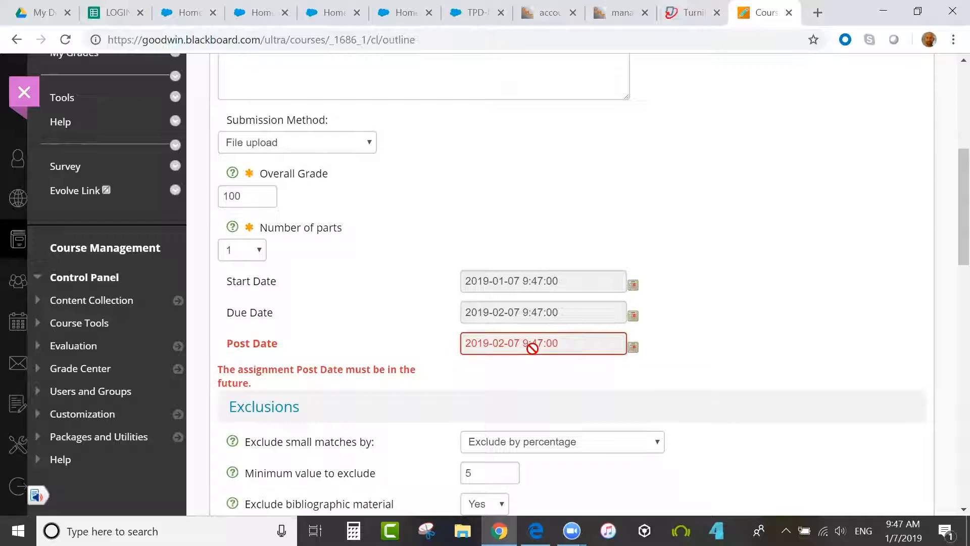
pyautogui.click(634, 348)
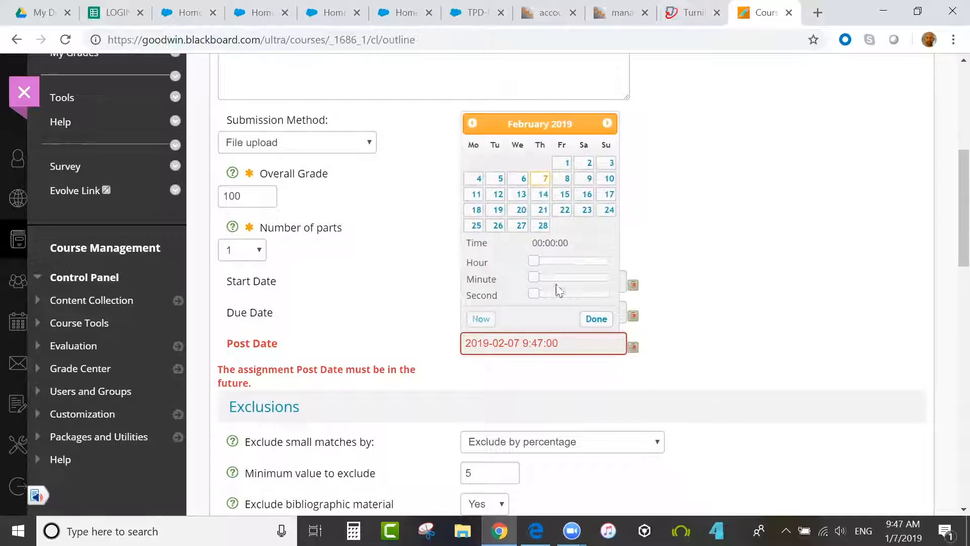
pyautogui.click(565, 178)
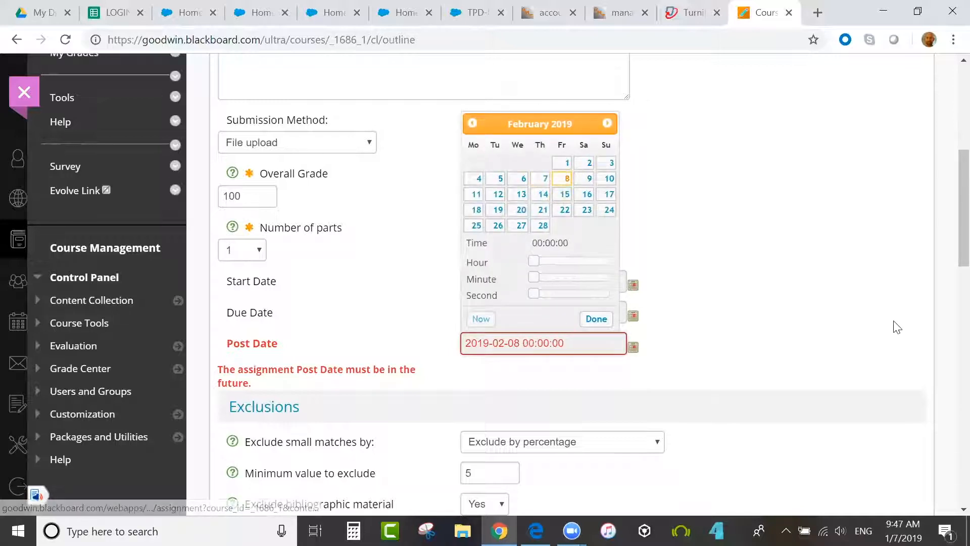
# - Create the Turnitin assignment with the corrected Post Date and view its Submissions Inbox
pyautogui.scroll(-2, 947, 277)
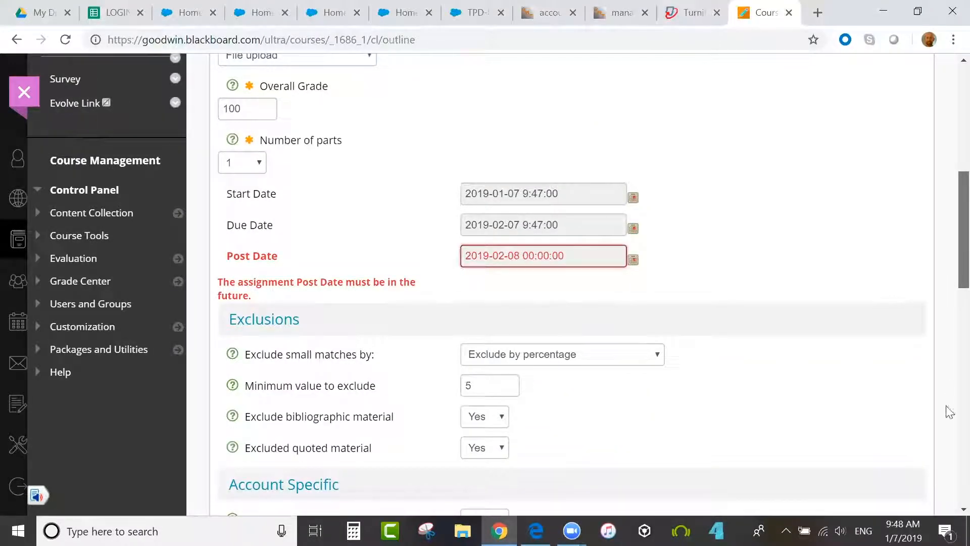
pyautogui.scroll(-20, 949, 411)
pyautogui.click(853, 457)
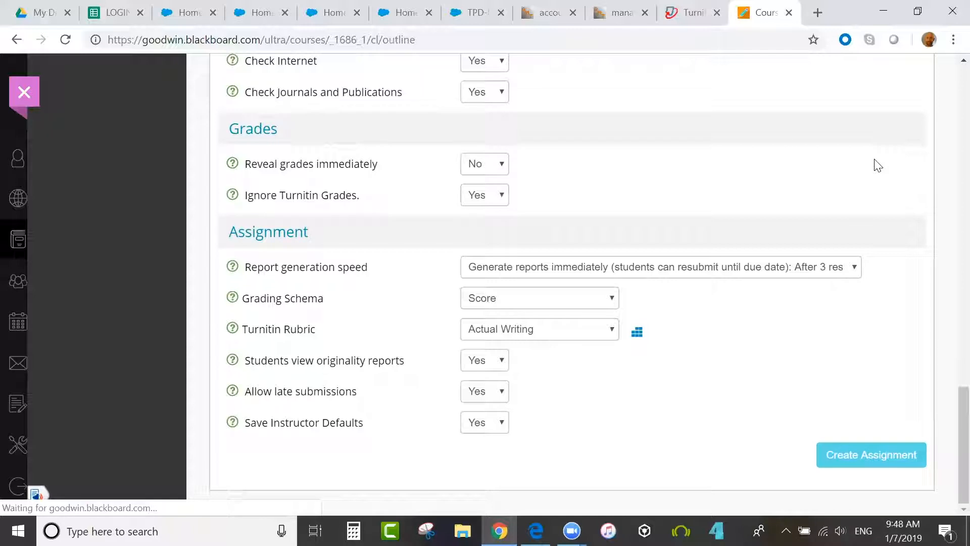
pyautogui.moveTo(960, 396); pyautogui.dragTo(960, 307)
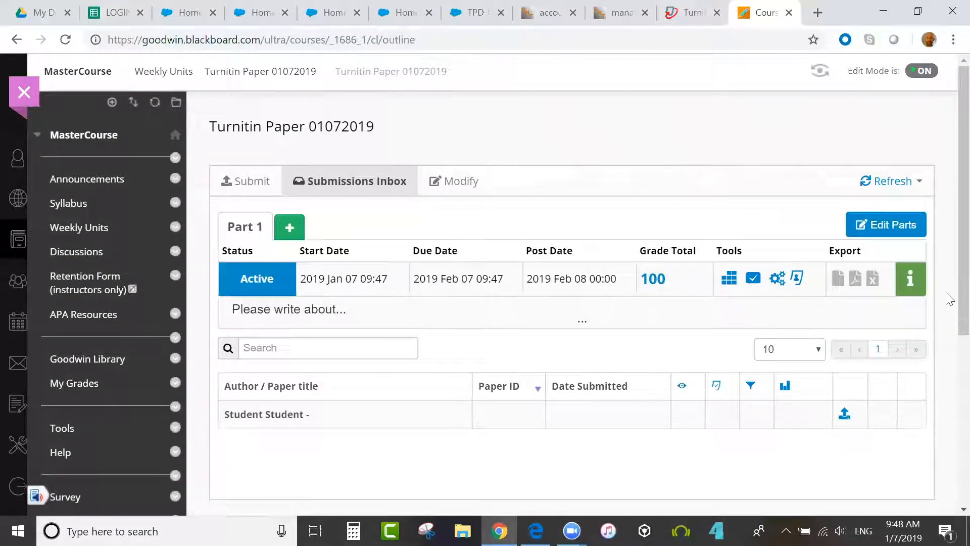
pyautogui.scroll(-1, 947, 328)
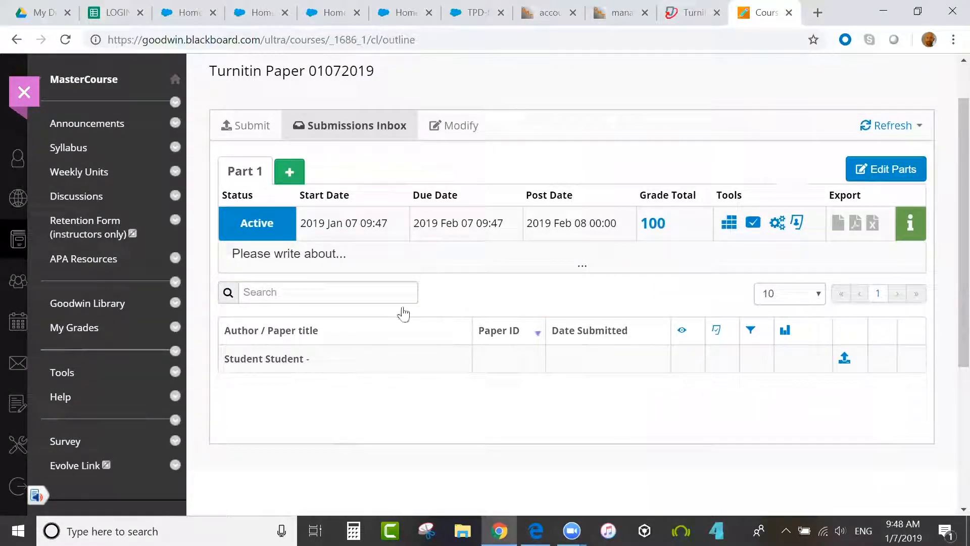
pyautogui.click(893, 172)
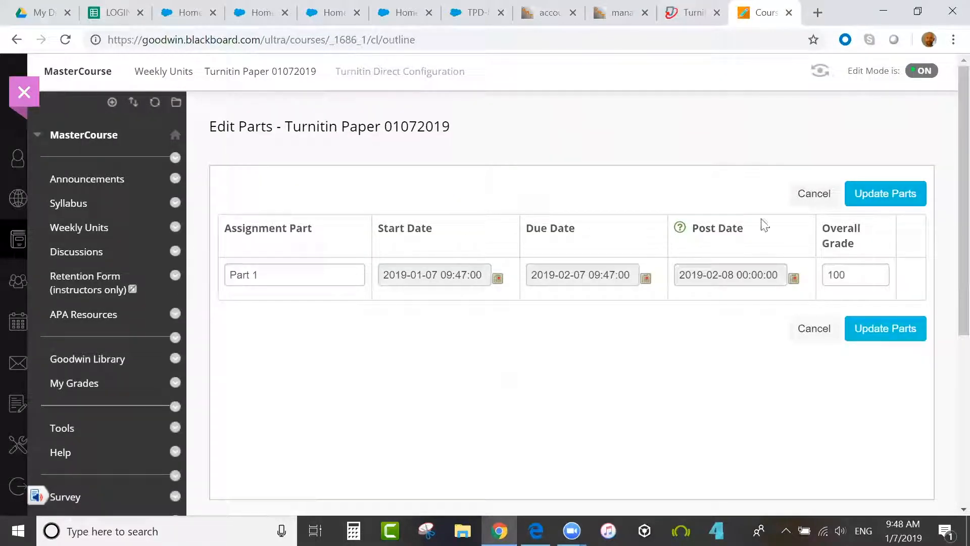
pyautogui.click(794, 279)
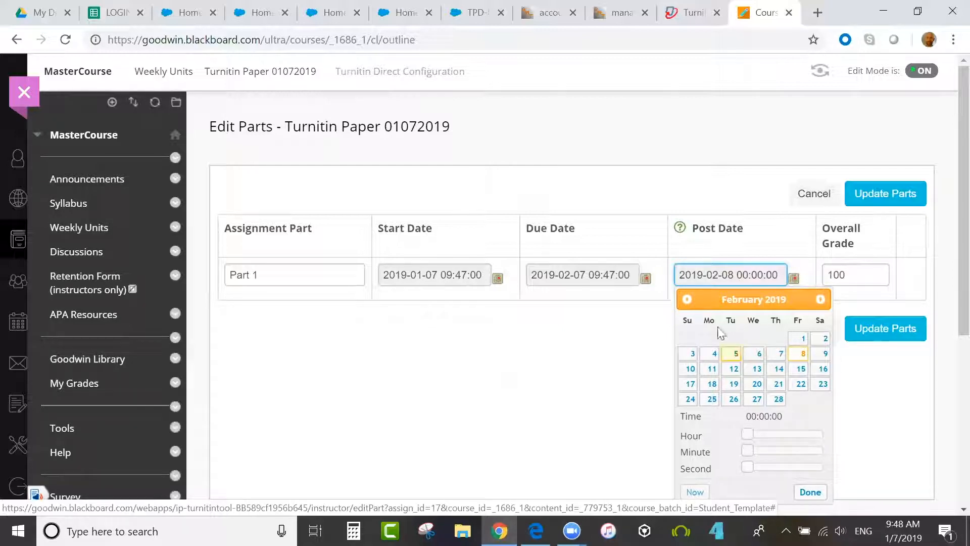
pyautogui.click(687, 299)
pyautogui.click(736, 354)
pyautogui.click(887, 333)
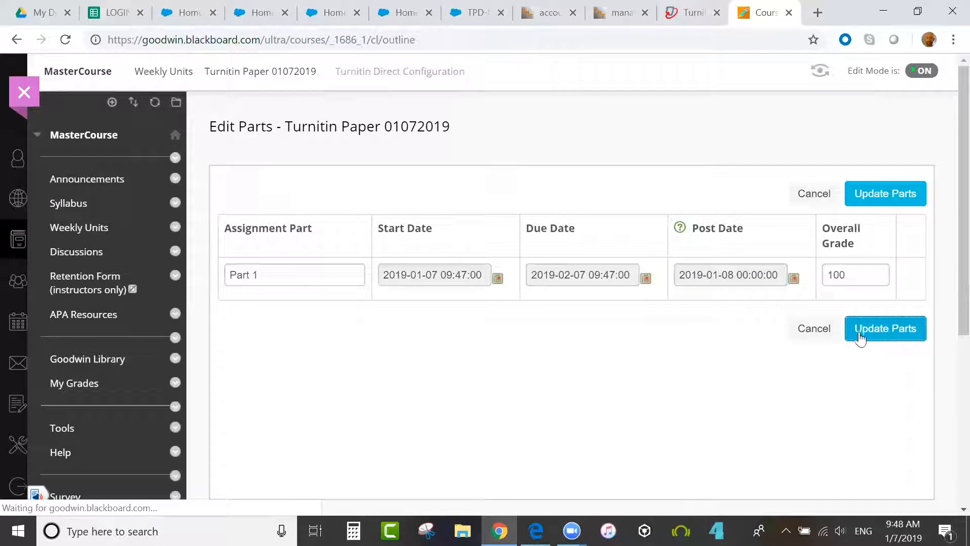
pyautogui.click(876, 197)
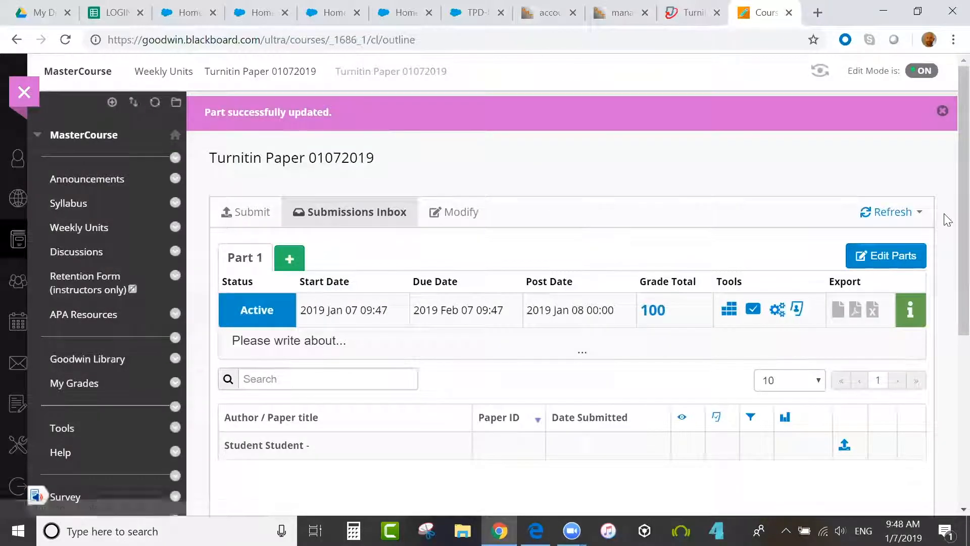
# - Review the assignment's QuickMark Manager, including its options for importing and exporting mark sets, and close it
pyautogui.scroll(-2, 948, 237)
pyautogui.moveTo(947, 249); pyautogui.dragTo(947, 252)
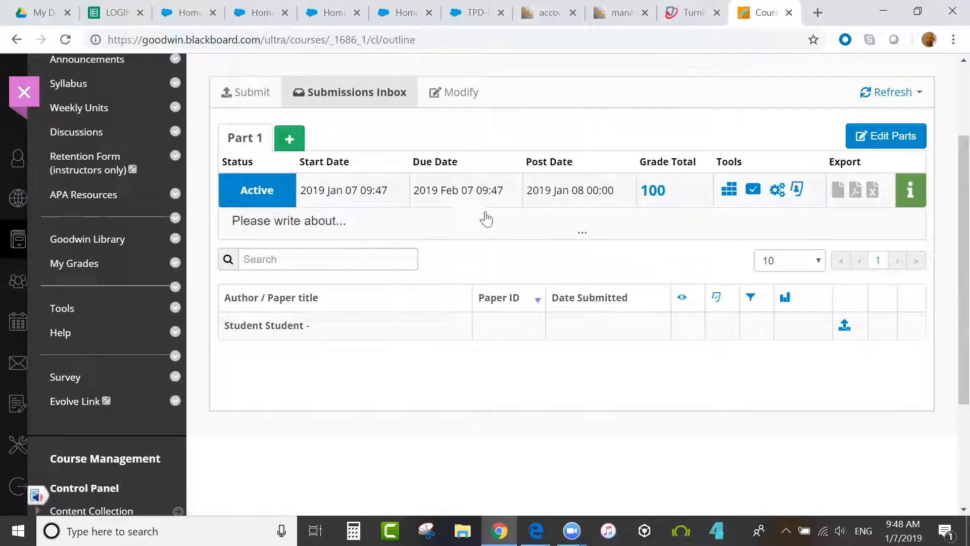
pyautogui.scroll(-1, 950, 286)
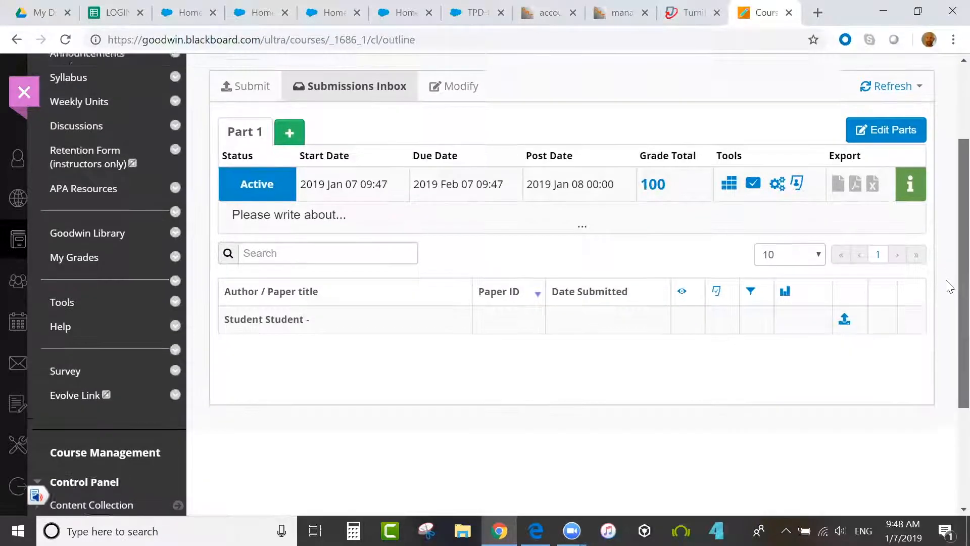
pyautogui.scroll(-1, 950, 286)
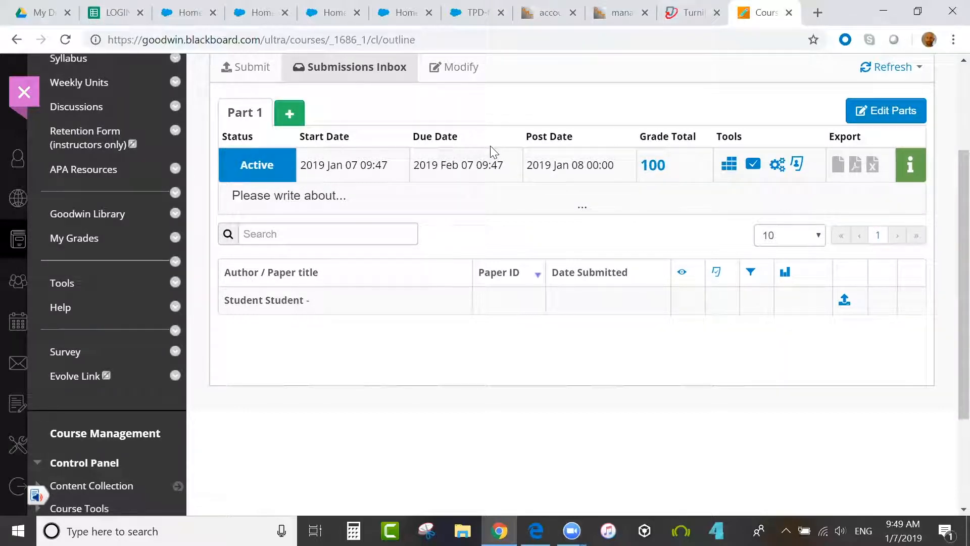
pyautogui.click(753, 165)
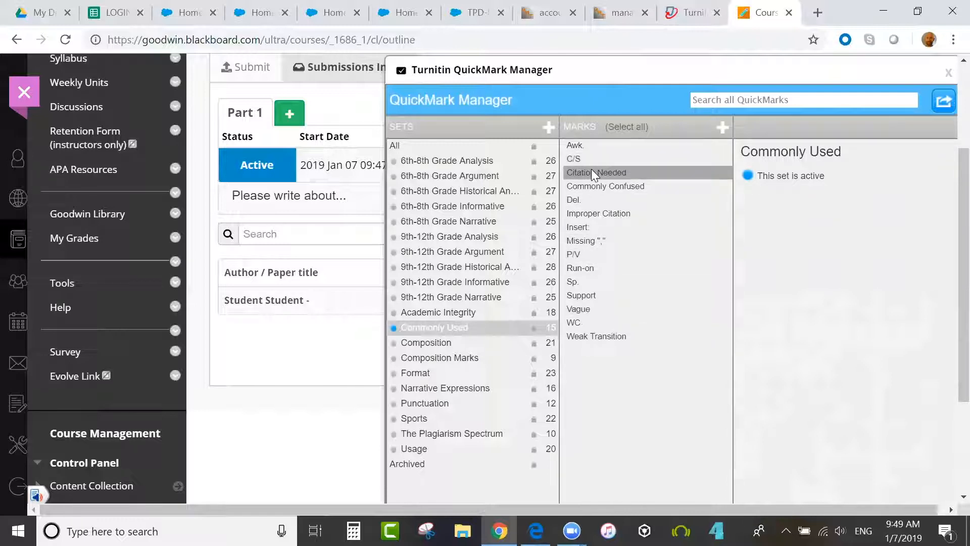
pyautogui.click(940, 105)
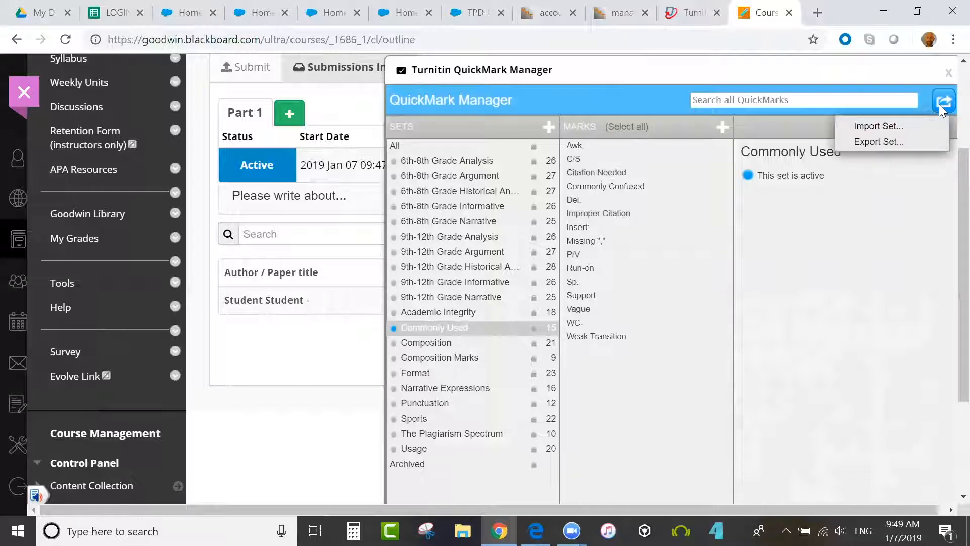
pyautogui.click(948, 73)
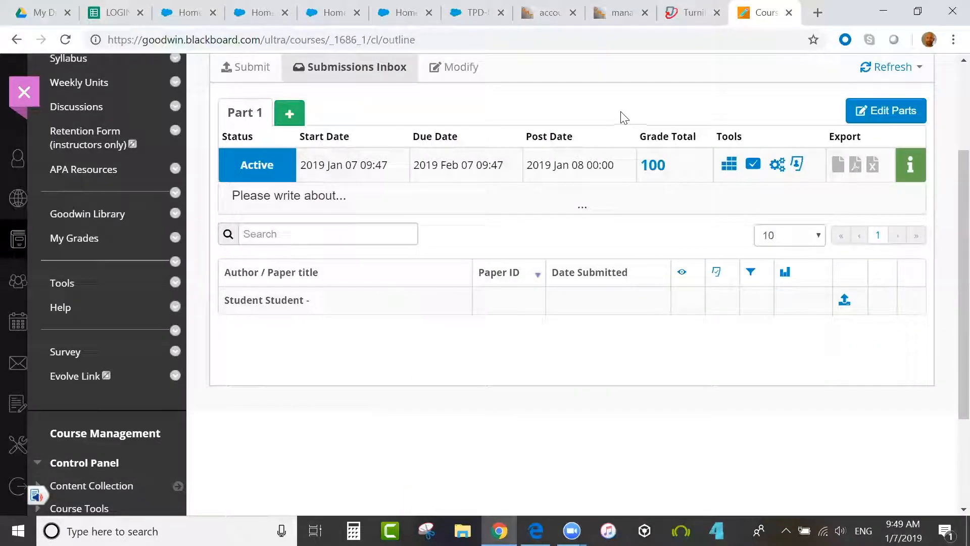